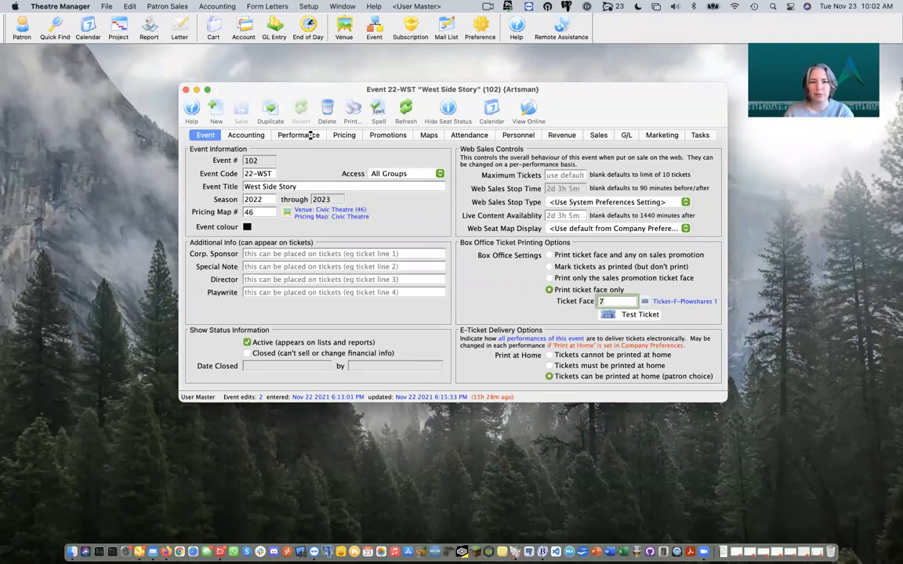
Step: List event 22-WST's four West Side Story performances, S42 to S45, on February 11–13 2022
left_click(282, 131)
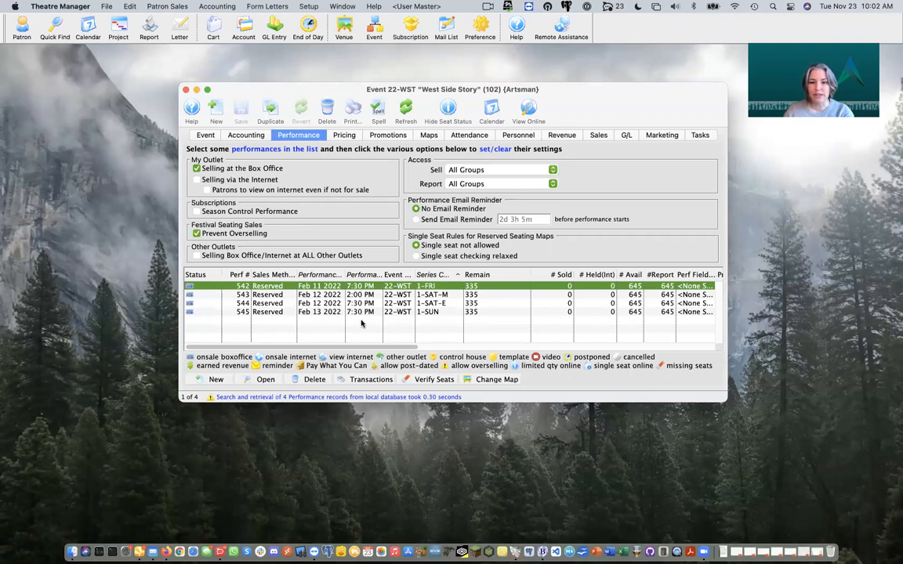
left_click(817, 552)
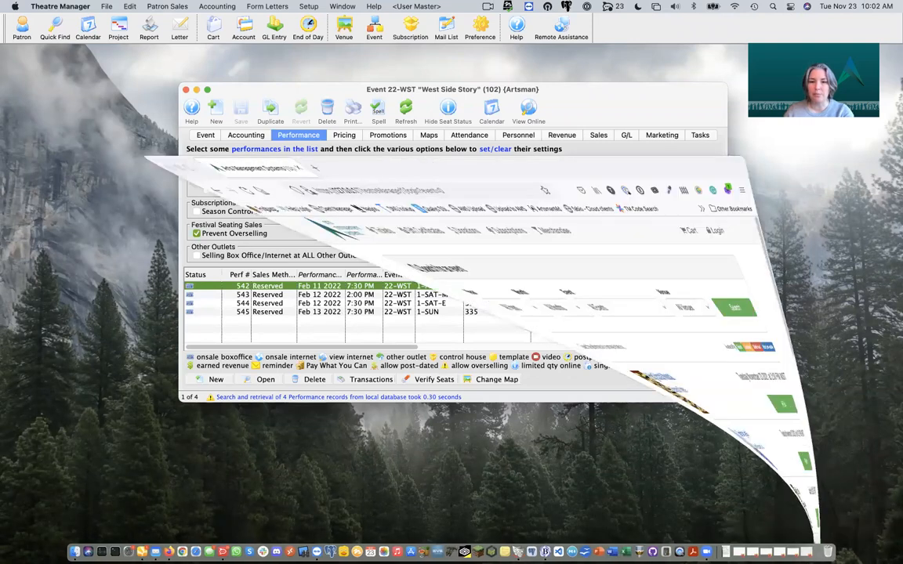
Step: Browse the upcoming events on the ticketing website, then return to the 22-WST event window
left_click_drag(439, 25, 443, 54)
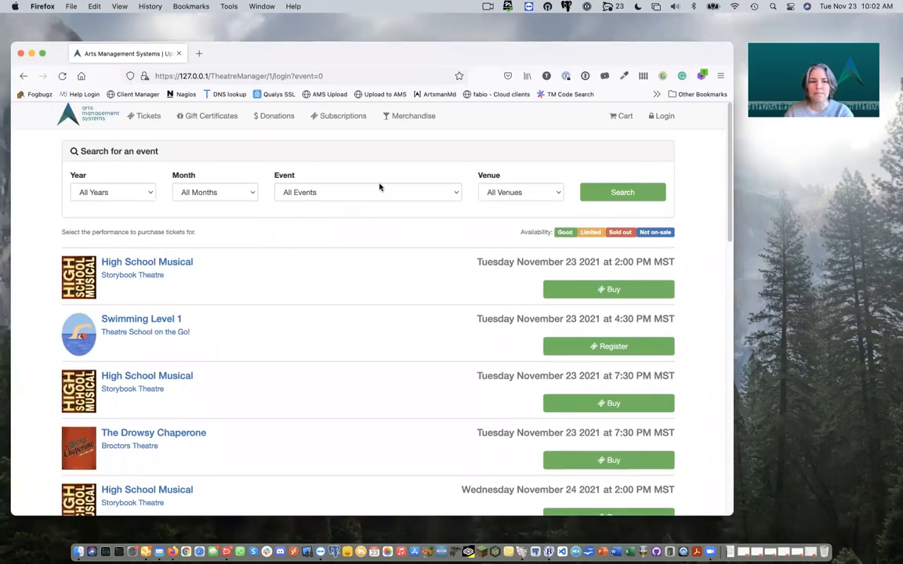
scroll(330, 215, "down", 1)
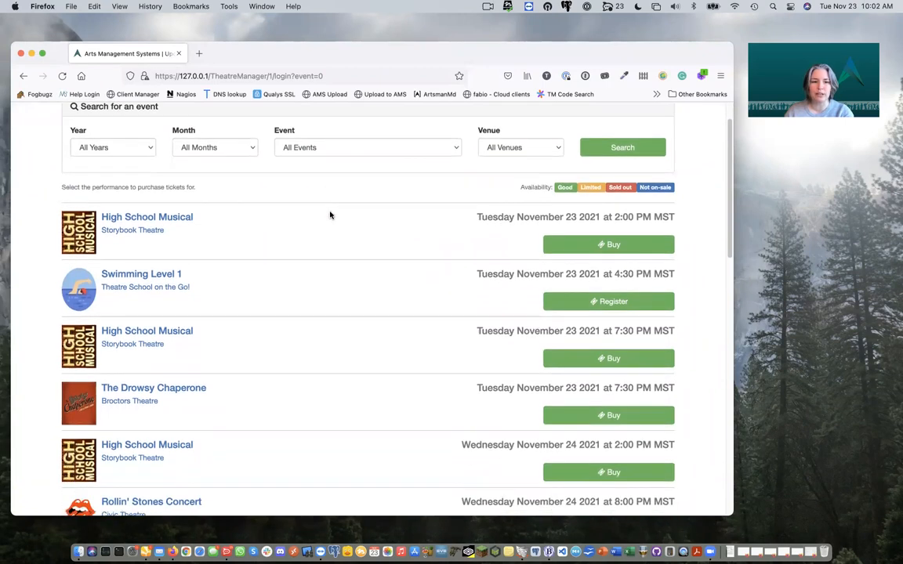
scroll(330, 214, "down", 4)
scroll(330, 215, "down", 6)
scroll(330, 215, "down", 7)
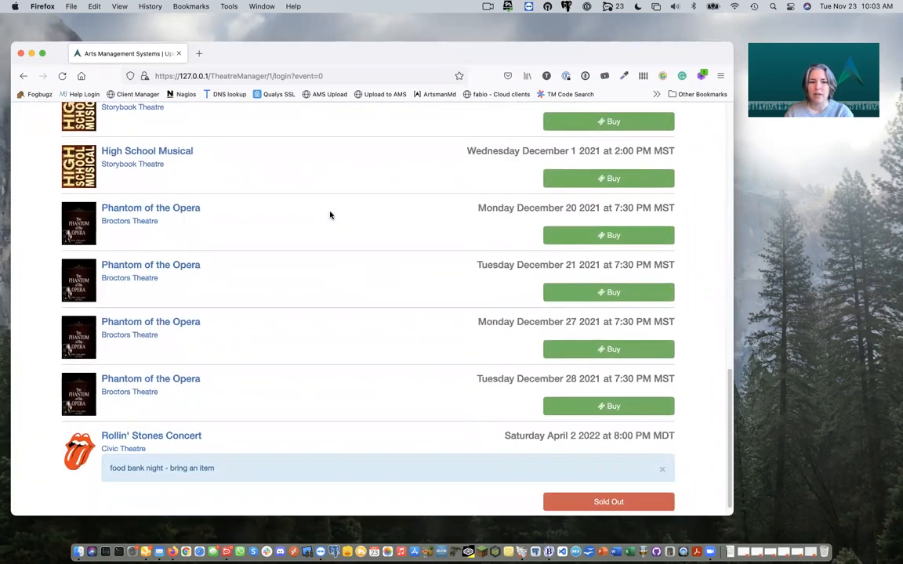
scroll(330, 215, "down", 1)
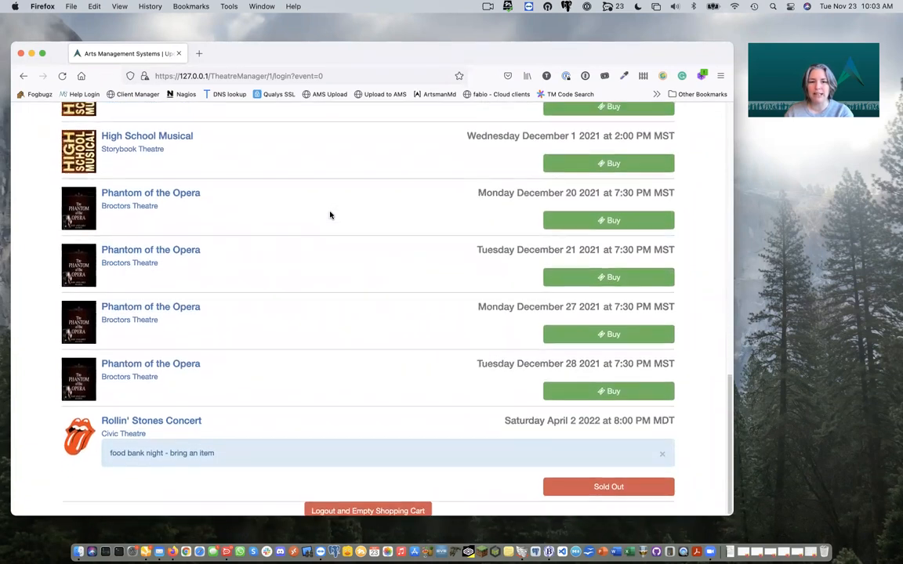
scroll(330, 215, "up", 2)
scroll(330, 215, "up", 10)
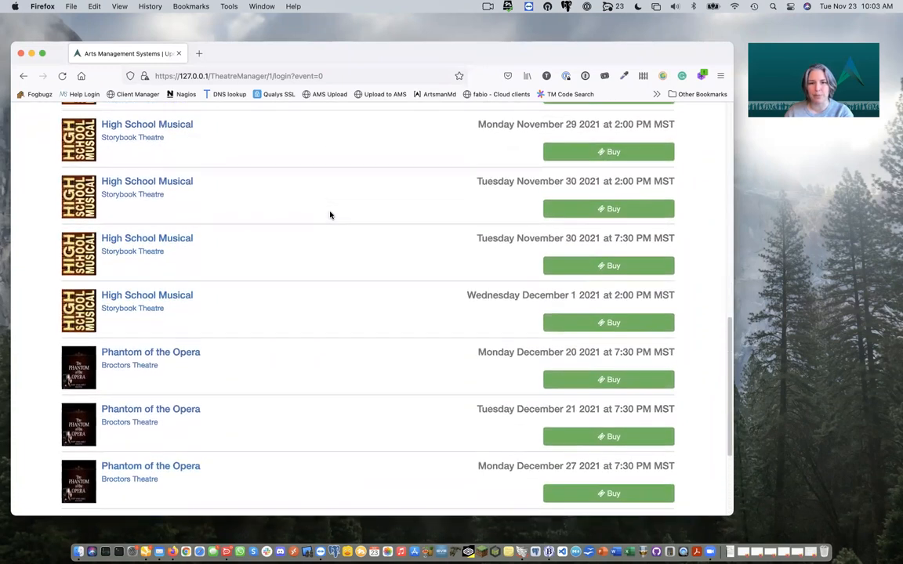
scroll(330, 215, "up", 6)
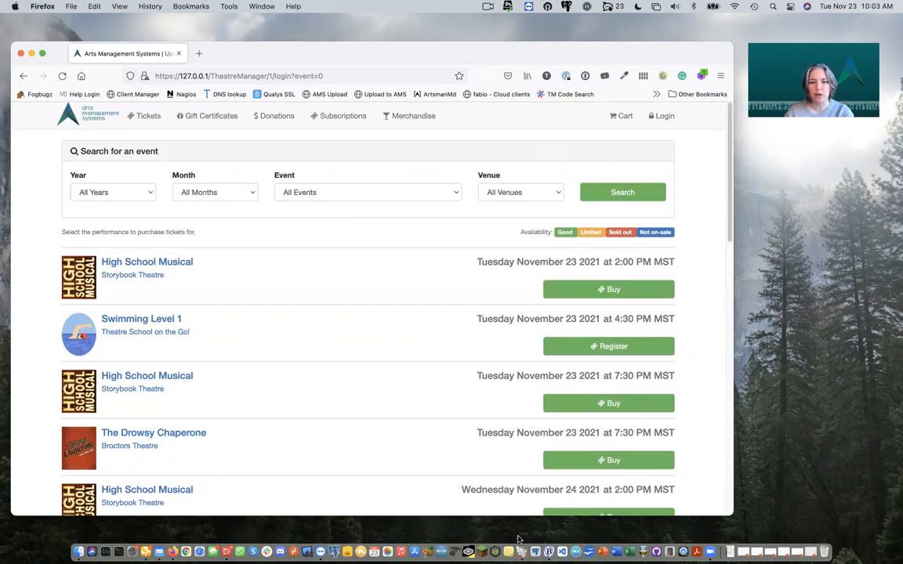
right_click(521, 552)
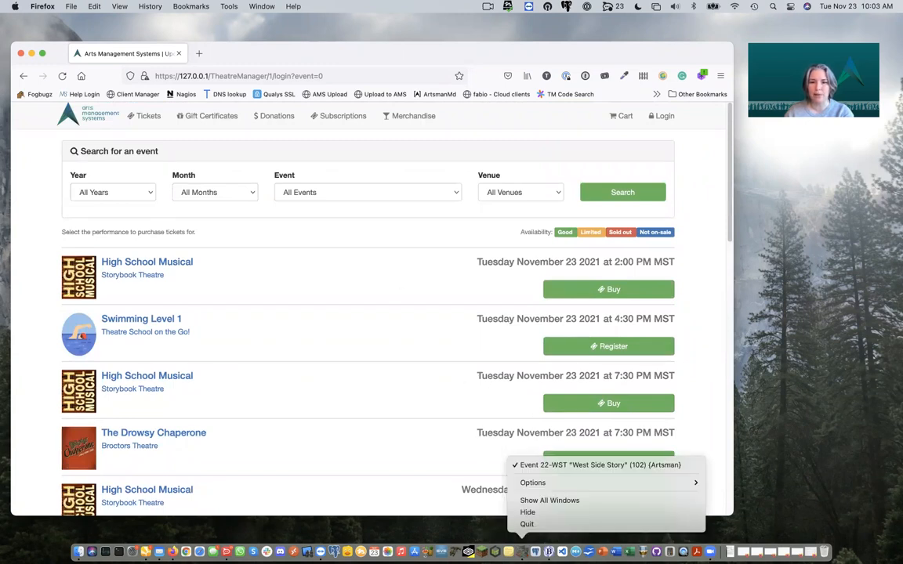
left_click(580, 465)
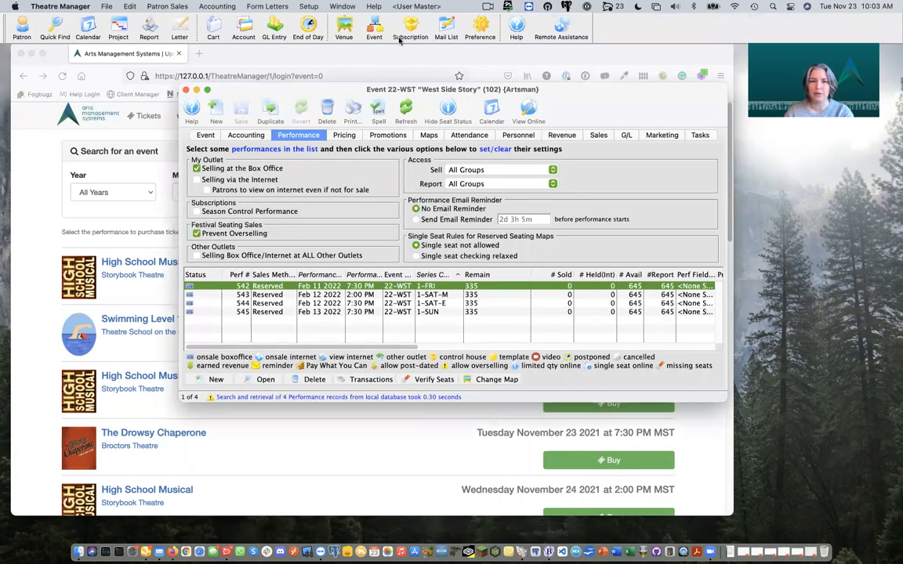
Step: Start a new blank record in Setup > System Tables > Coupon and Pre-Access Codes
left_click(314, 7)
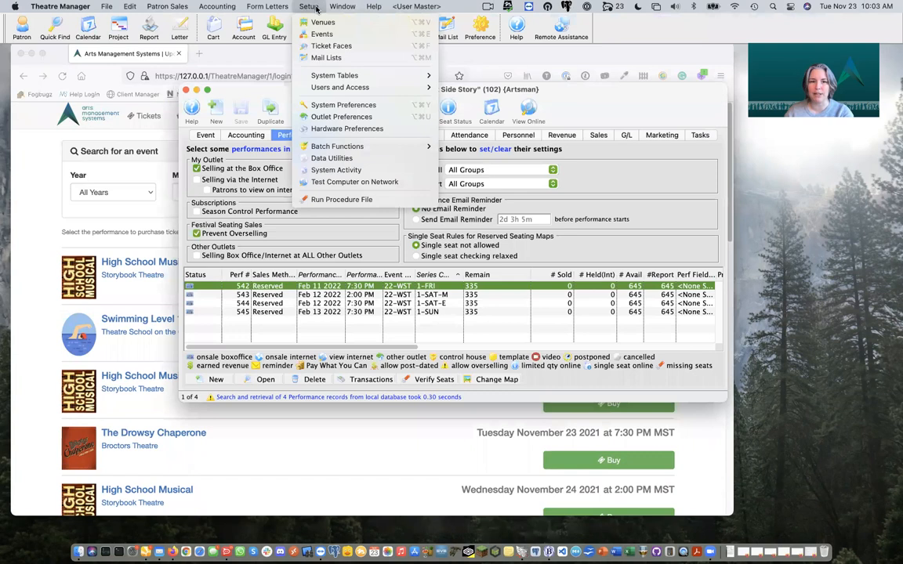
mouse_move(338, 76)
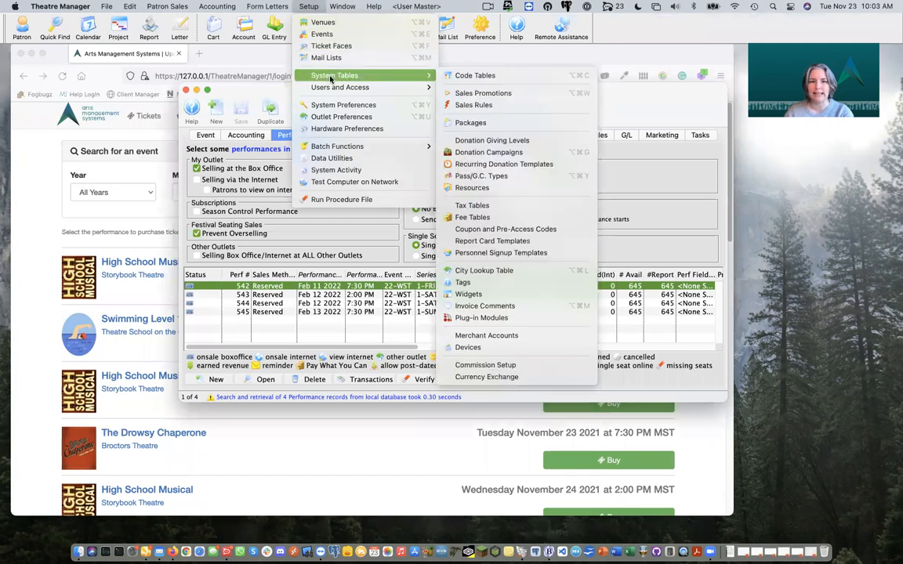
left_click(508, 230)
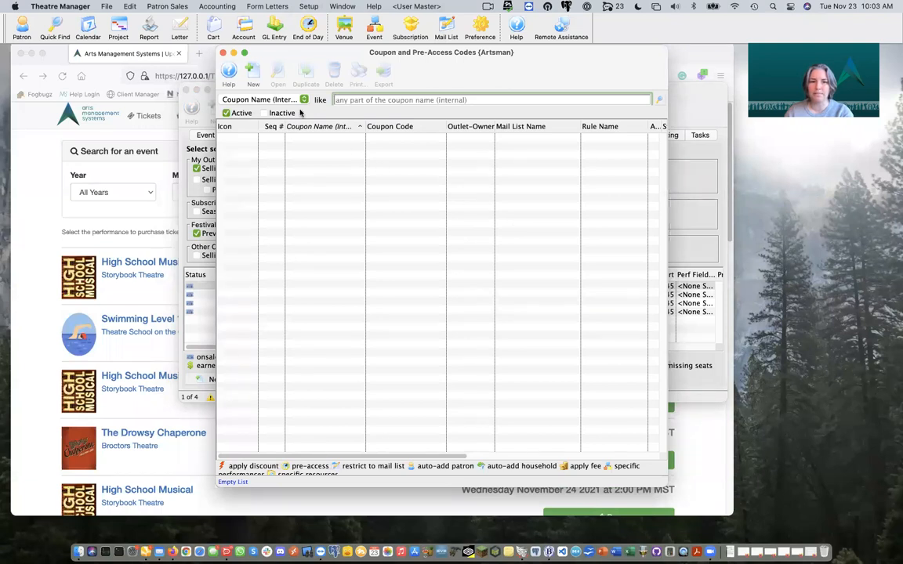
left_click(253, 72)
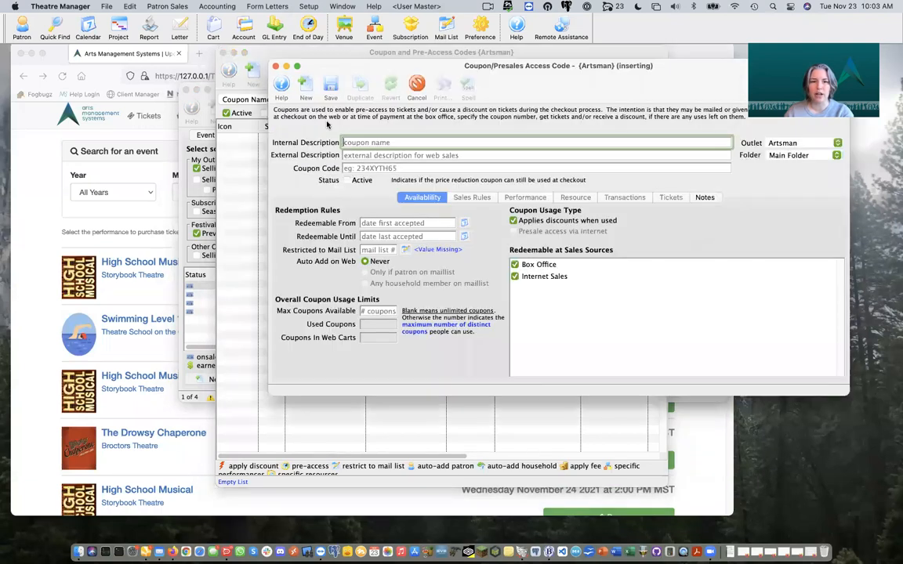
Step: Describe the coupon as 'West Side Story Presale', give it code WSSP, make it active, and save
type("West Si")
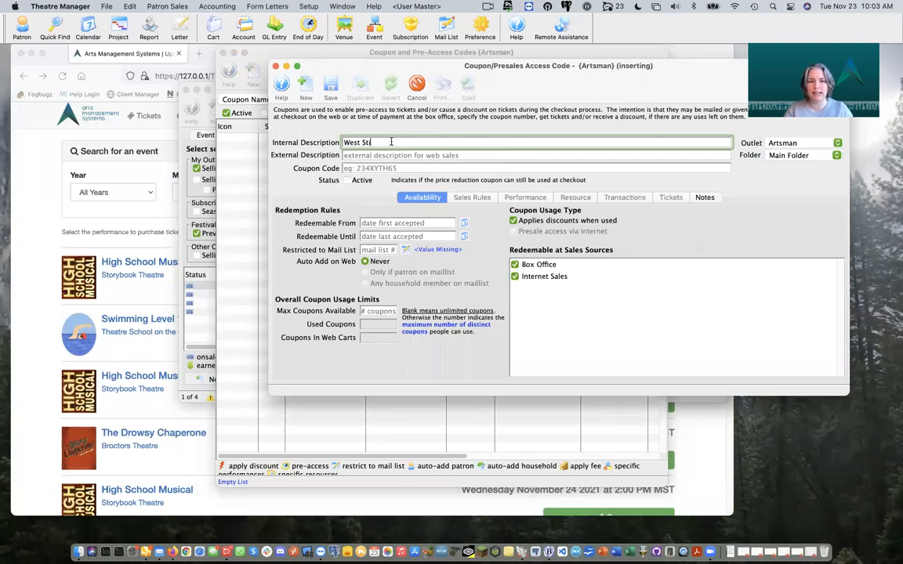
type("de STor")
key("BackSpace")
key("BackSpace")
type("to")
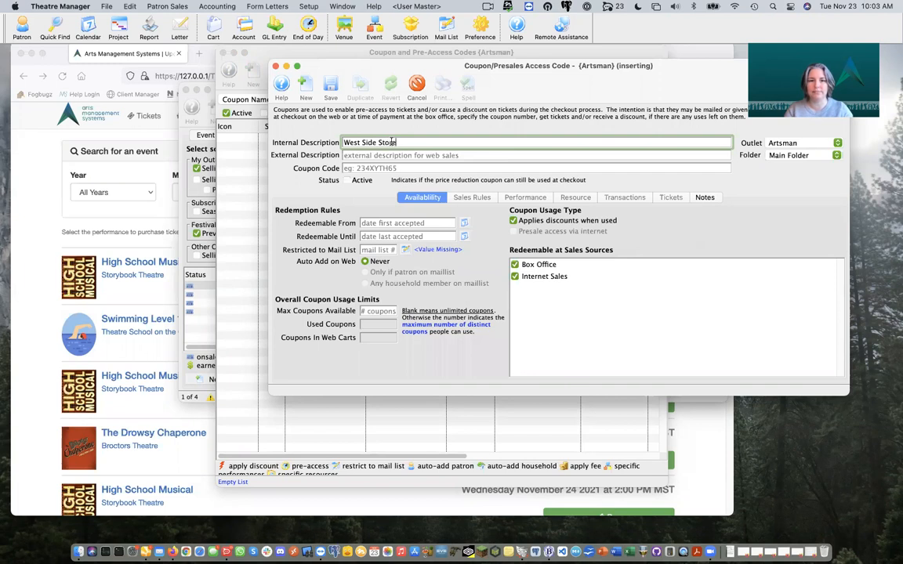
type("ry Presale")
left_click(404, 155)
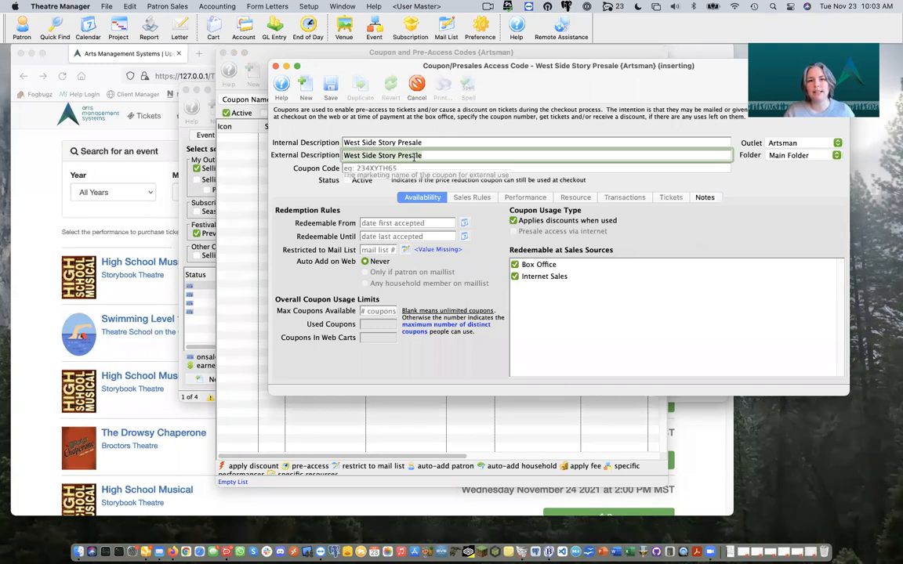
key("Tab")
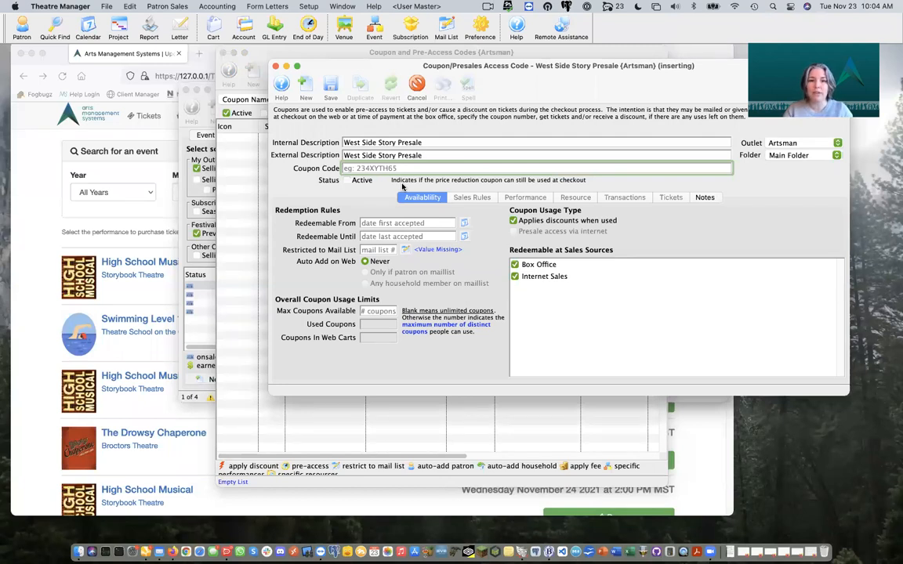
type("WSSP")
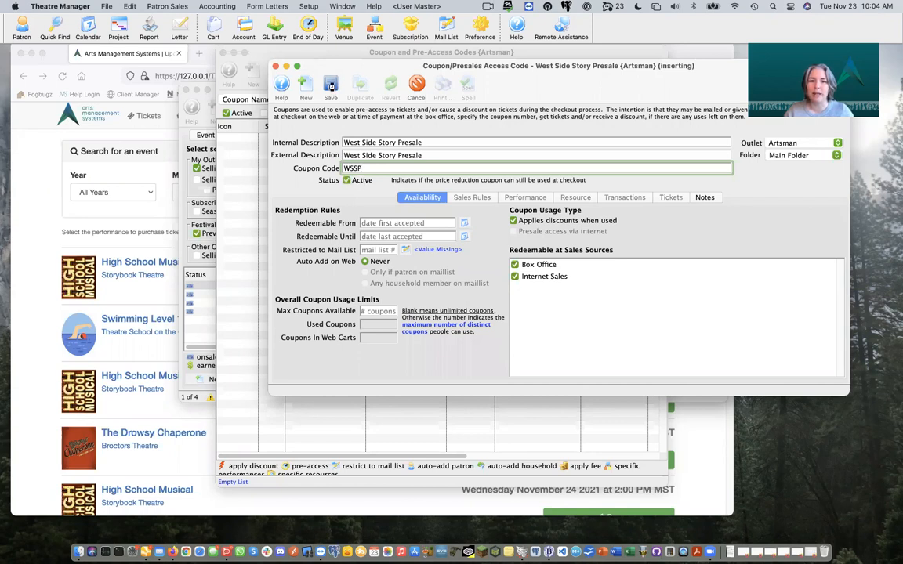
left_click(330, 86)
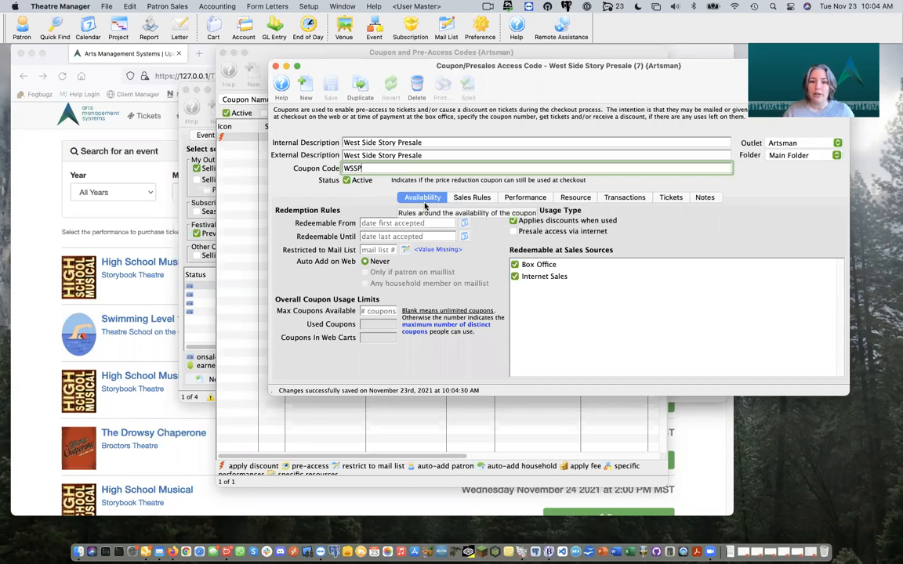
Step: Enable presale access via internet, turn off discount application, and show the coupon's performance list
left_click(536, 233)
left_click(524, 222)
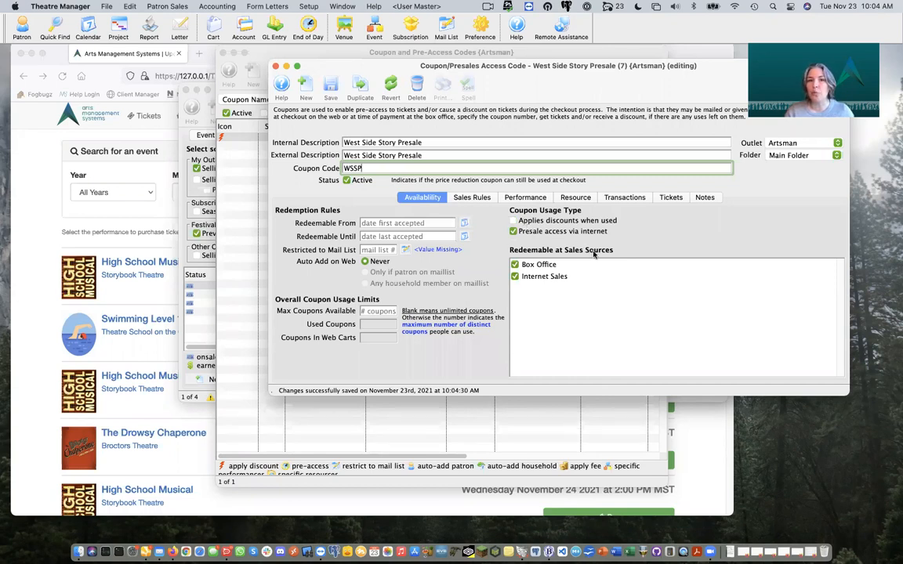
left_click(537, 198)
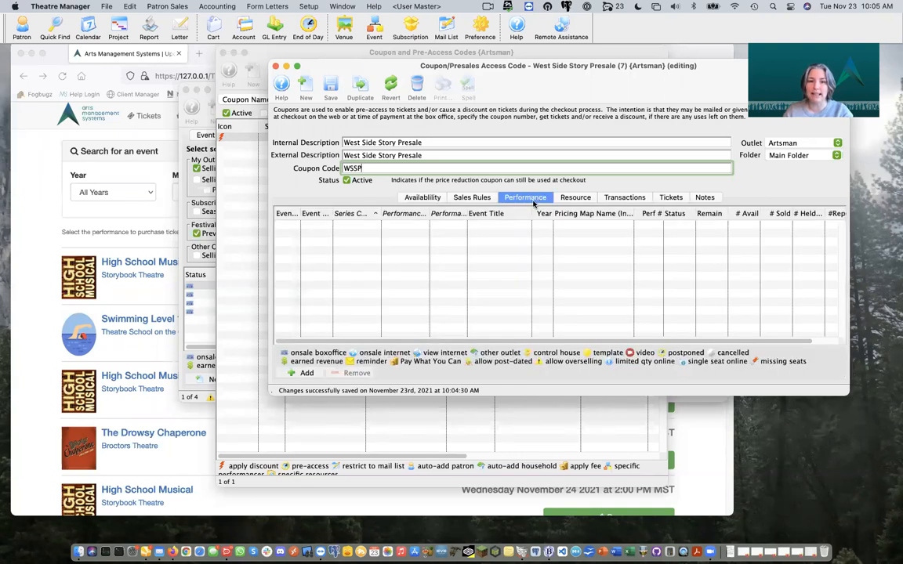
Step: Link only performance 542 (Feb 11 2022, 7:30 PM) from event 22 to the coupon and save
left_click(306, 374)
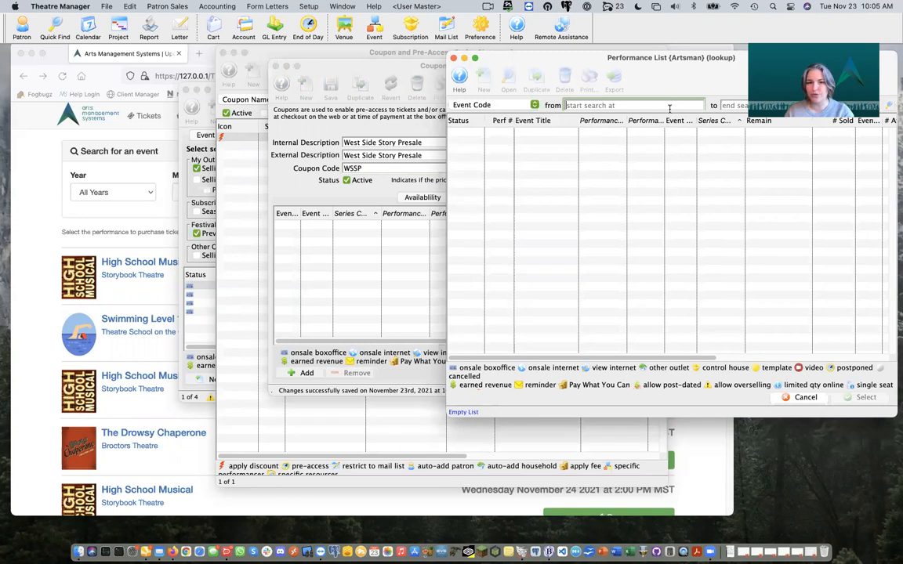
type("22")
key("Return")
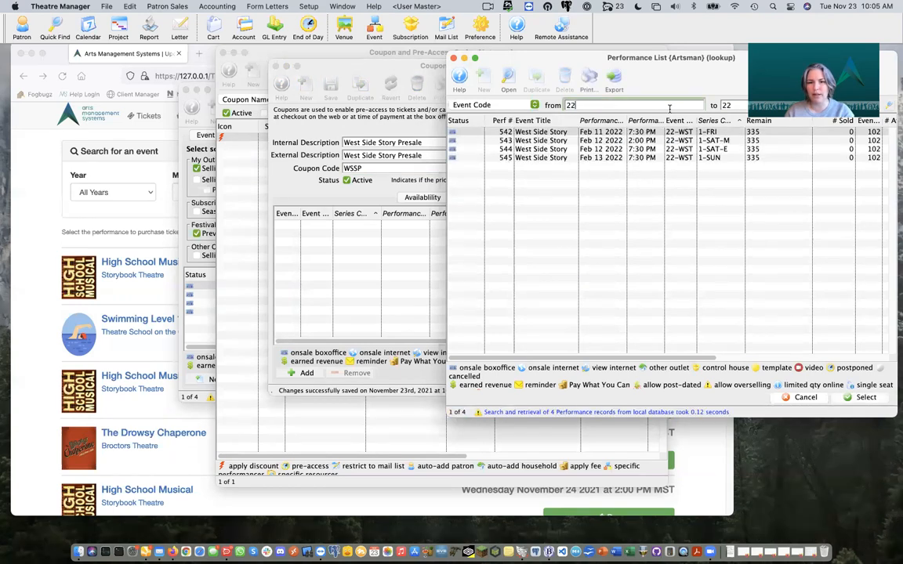
left_click(597, 133)
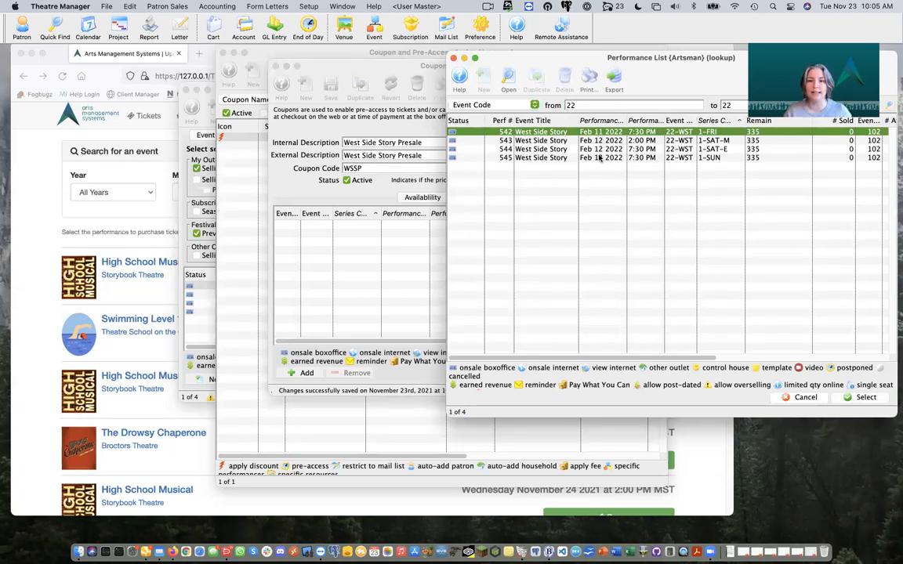
left_click(601, 158, "shift")
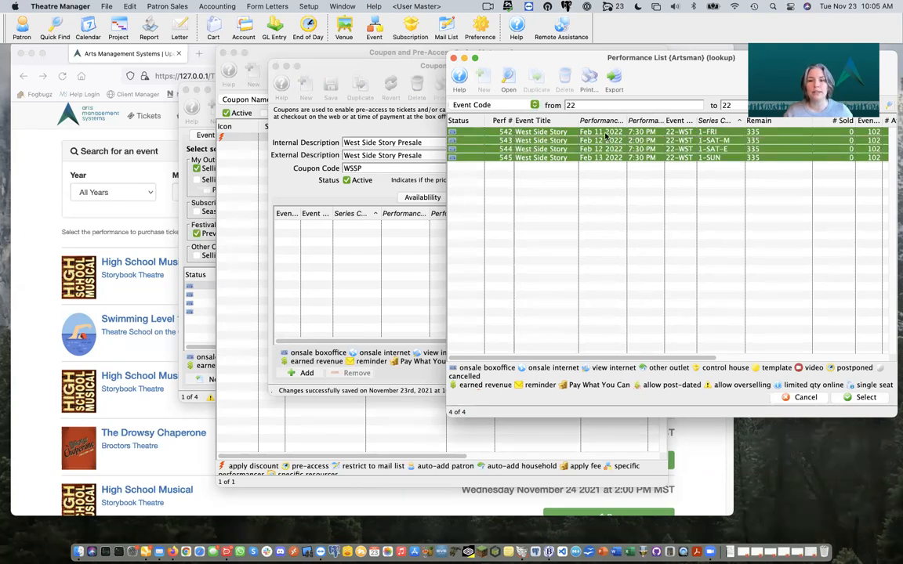
left_click(604, 132)
left_click(604, 149, "super")
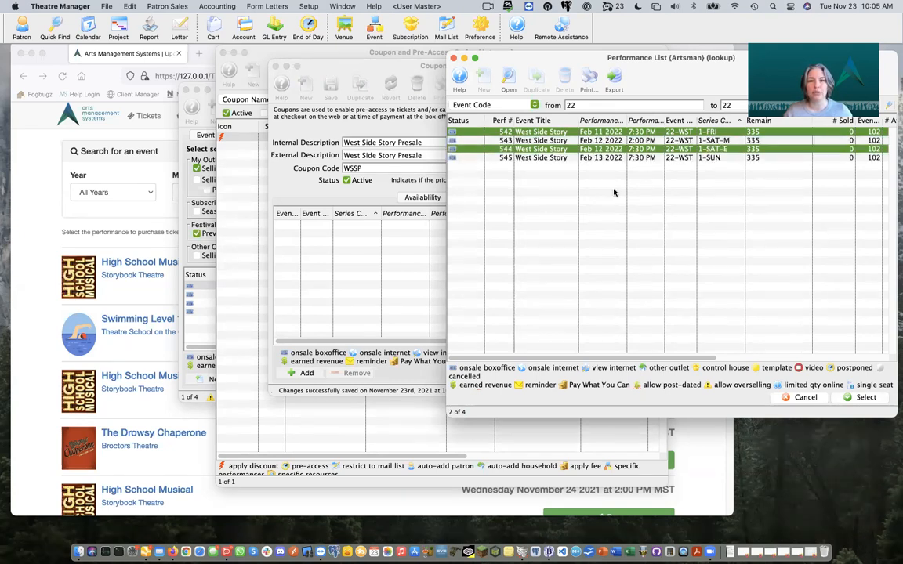
left_click(614, 132)
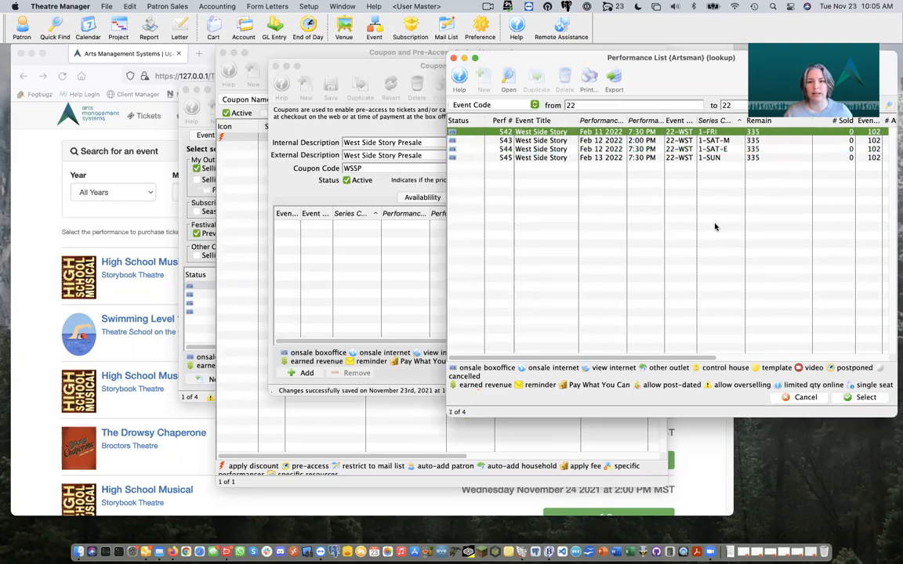
left_click(863, 398)
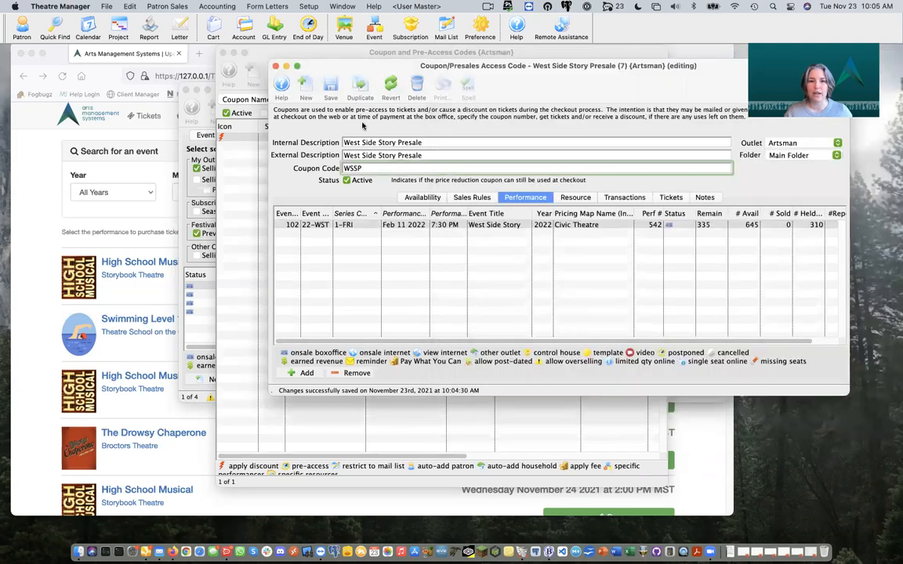
left_click(330, 87)
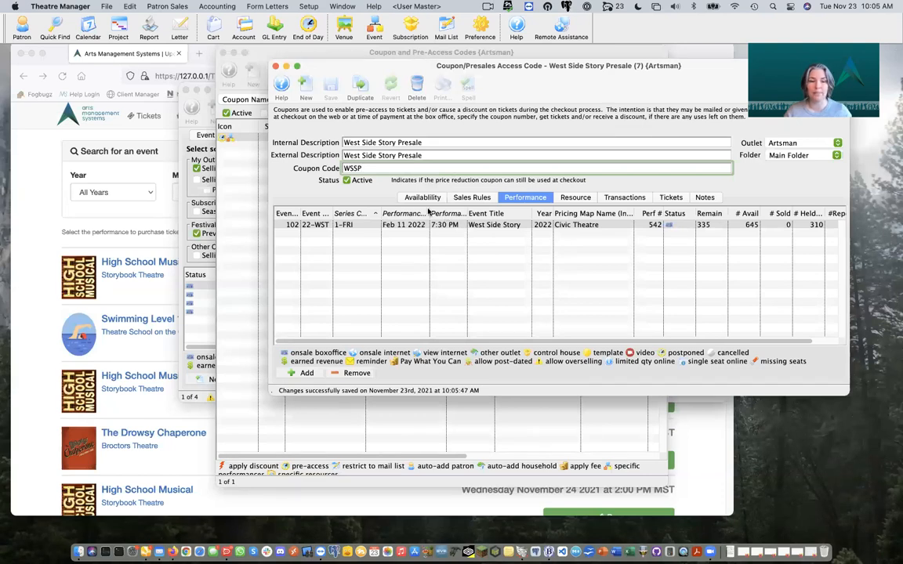
left_click(44, 216)
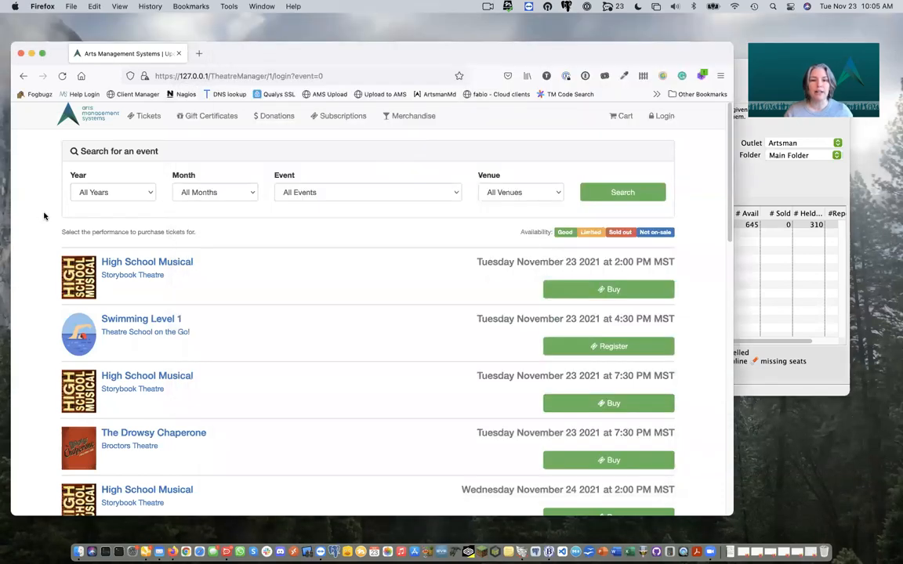
left_click(149, 117)
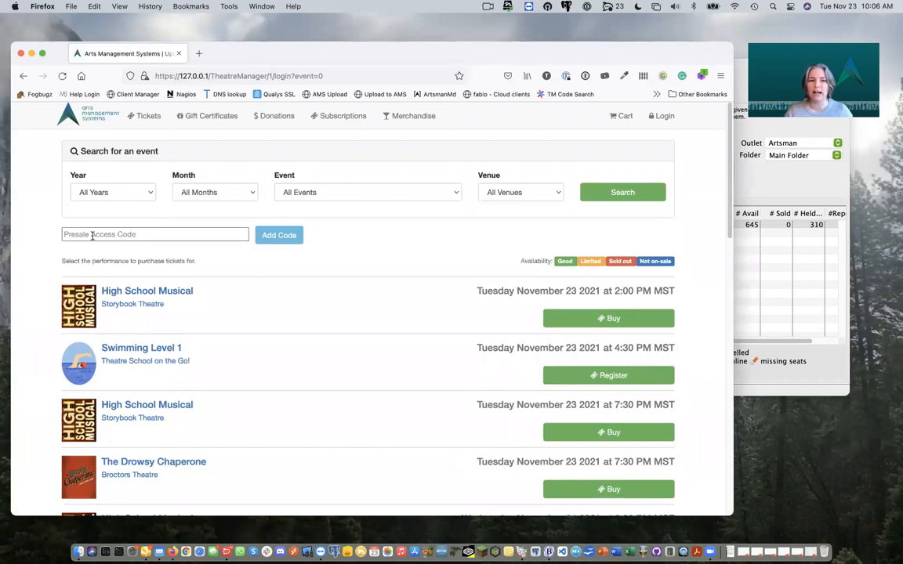
left_click(92, 235)
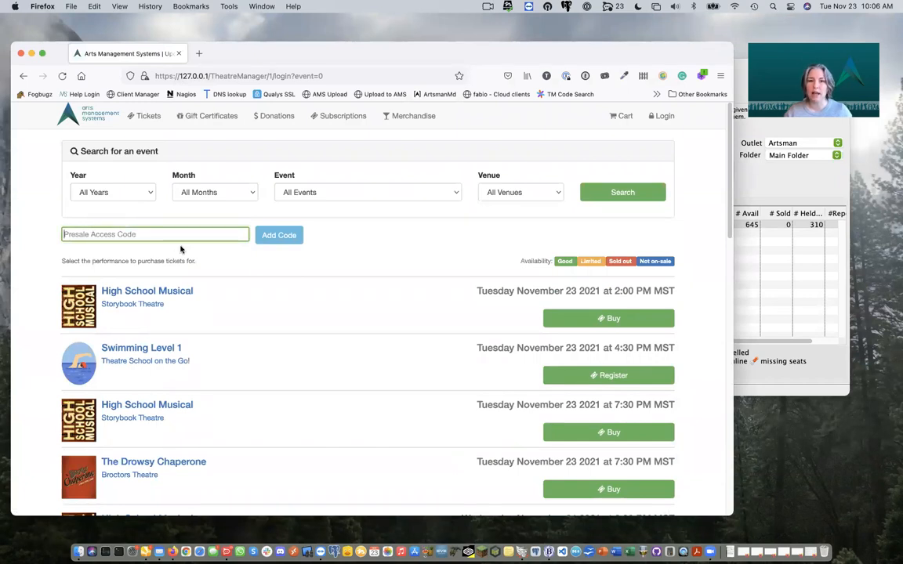
type("W")
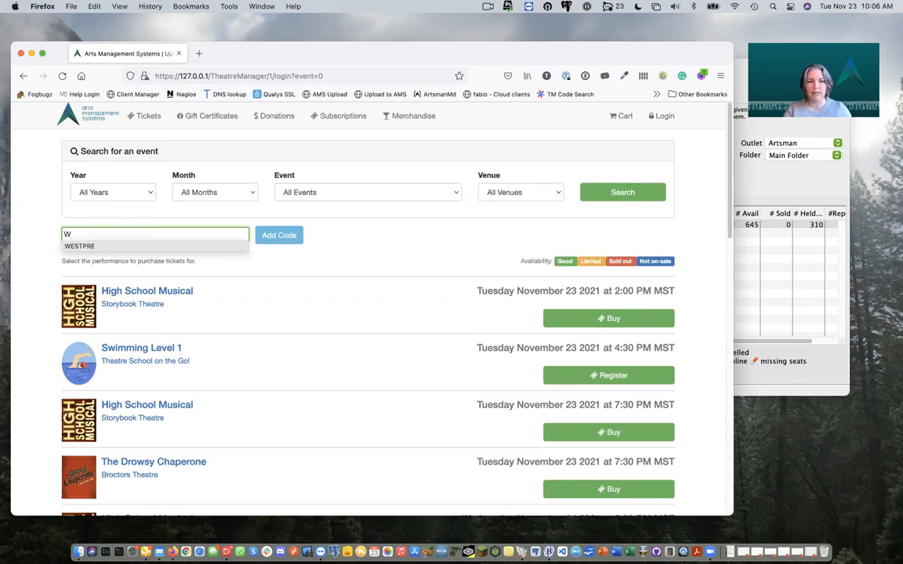
type("SSP")
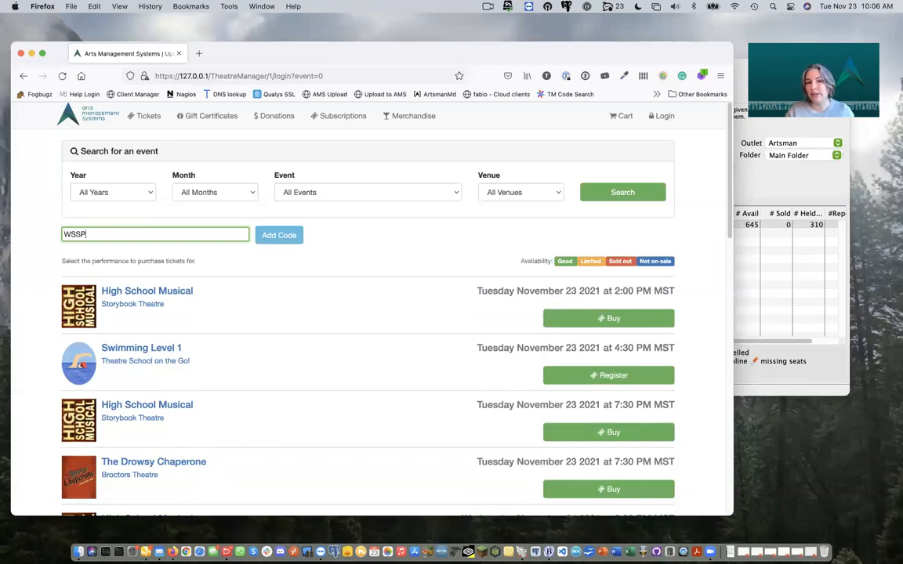
Step: Redeem code WSSP, check the cart, and filter tickets to West Side Story's Feb 11 2022 show
left_click(277, 240)
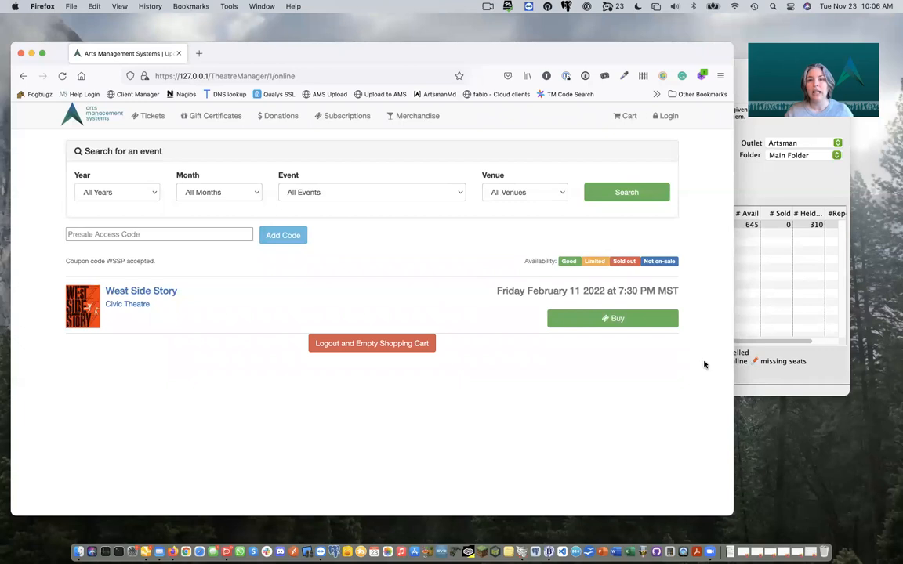
left_click(626, 118)
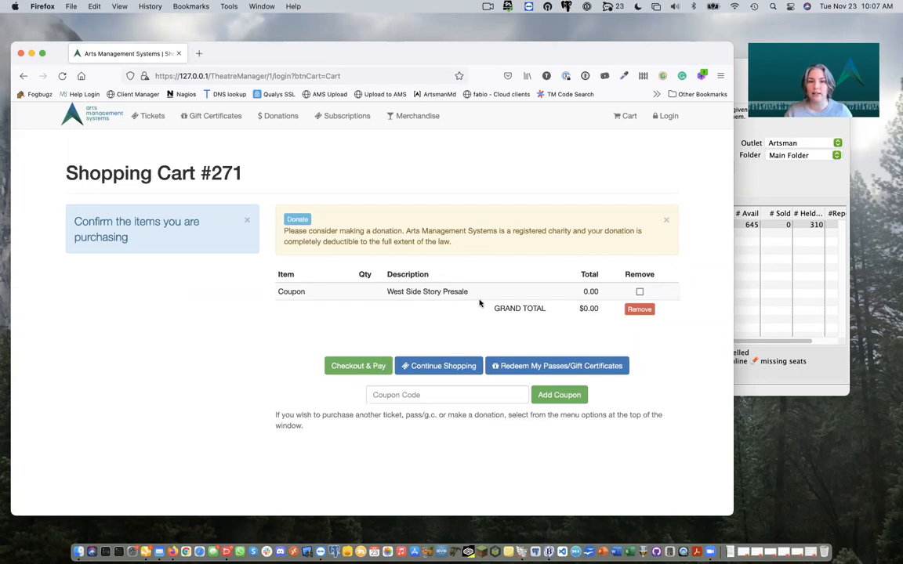
left_click(146, 122)
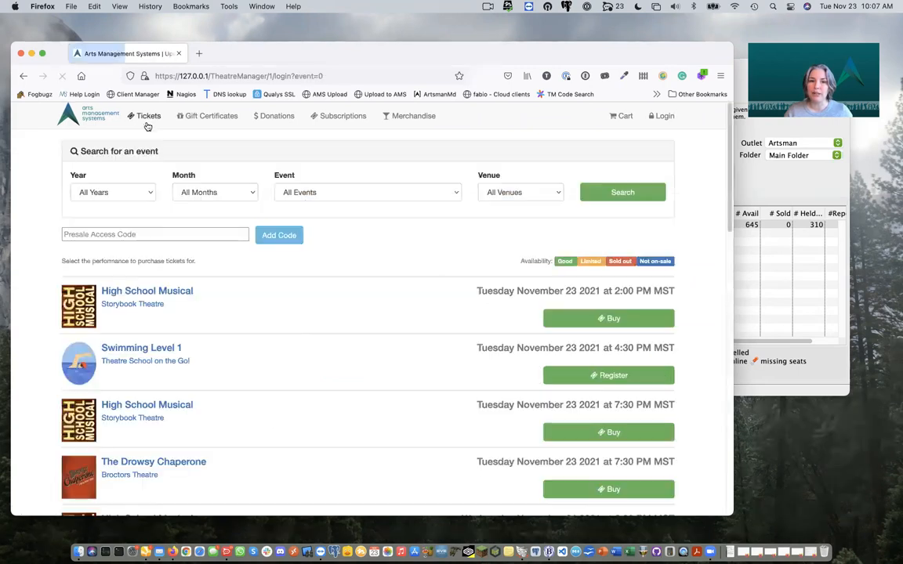
scroll(187, 182, "down", 1)
scroll(187, 181, "down", 15)
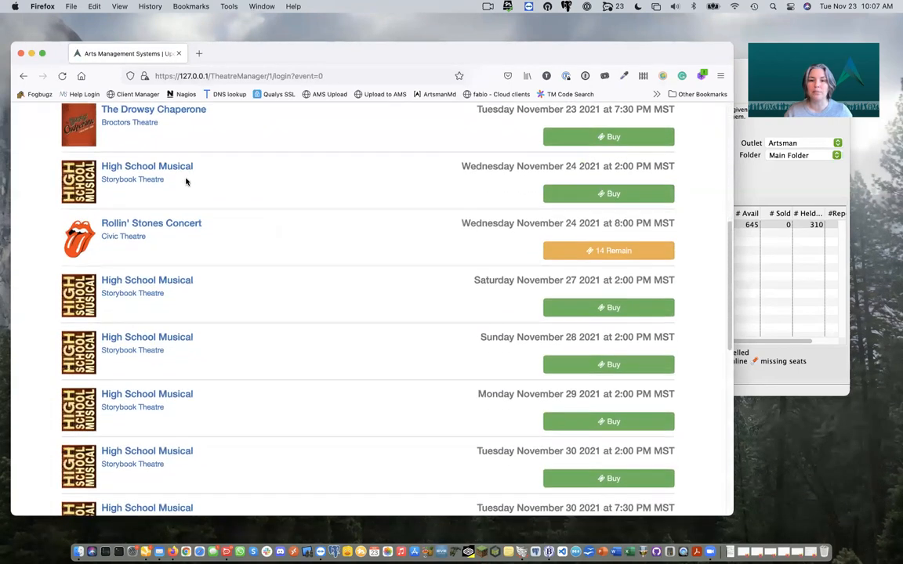
scroll(186, 182, "down", 5)
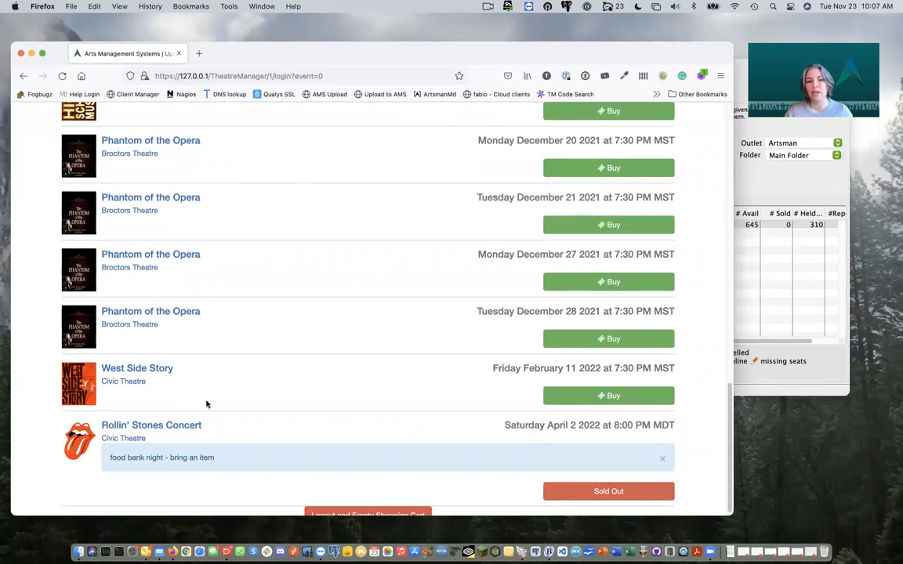
scroll(206, 405, "up", 20)
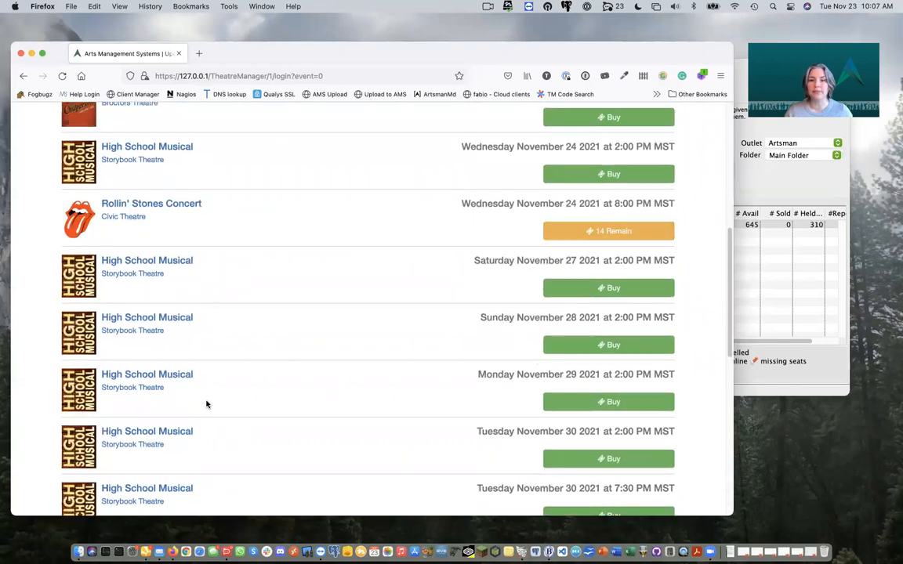
left_click(398, 194)
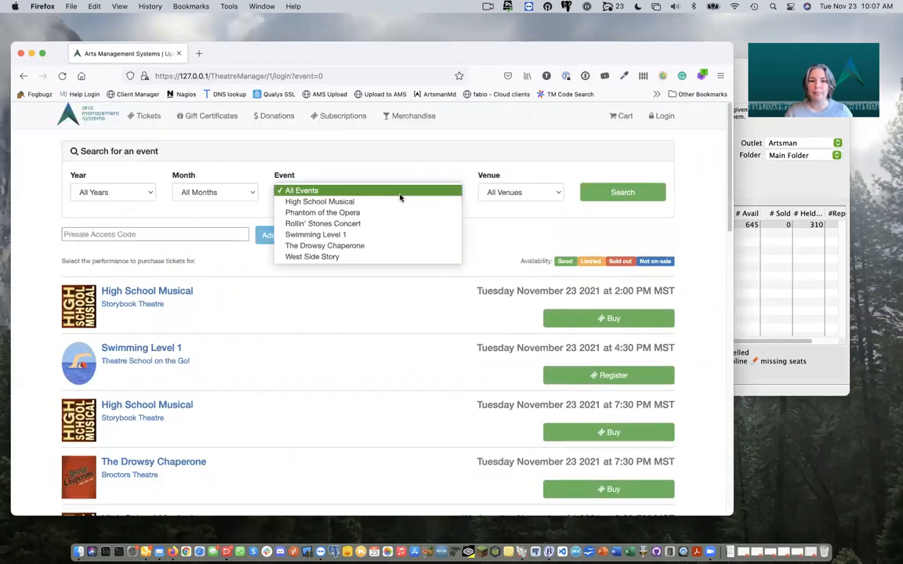
left_click(331, 261)
left_click(616, 192)
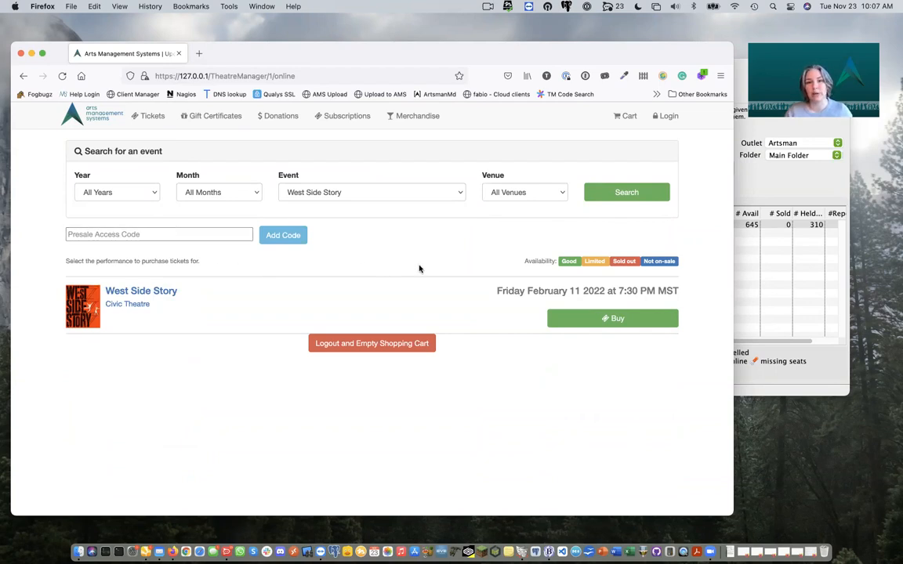
Step: Remove the presale coupon from the online shopping cart
left_click(626, 116)
left_click(640, 292)
left_click(640, 310)
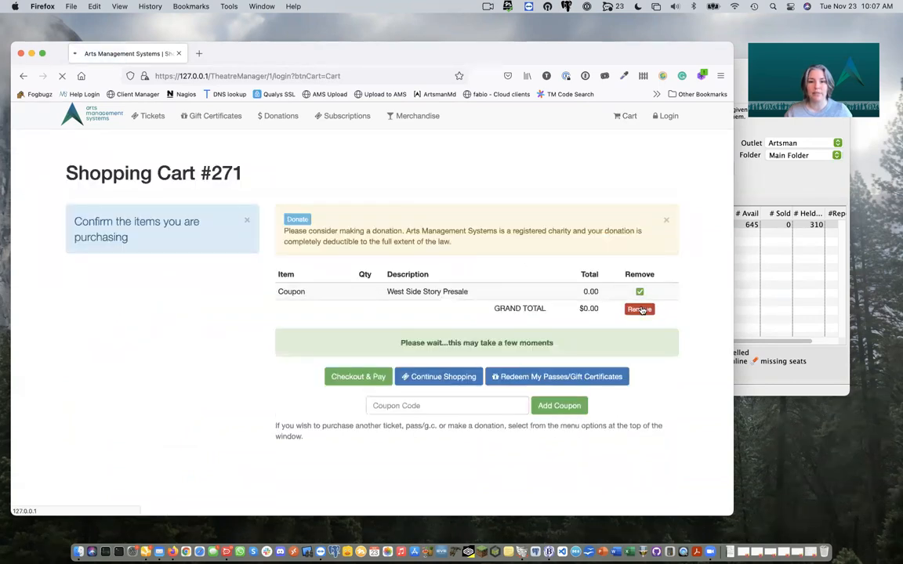
Step: Reset the ticket listing to All Events and return to the Theatre Manager coupon record
left_click(152, 116)
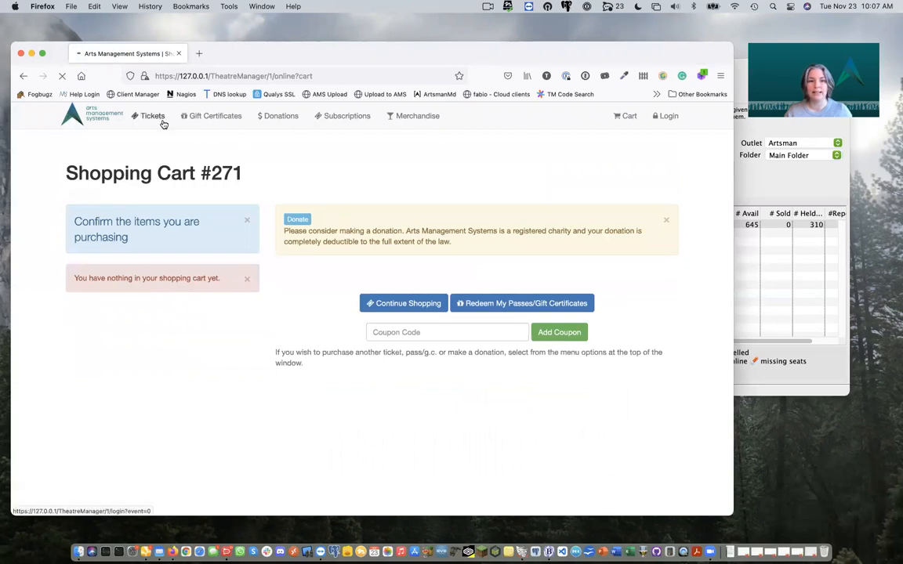
left_click(392, 192)
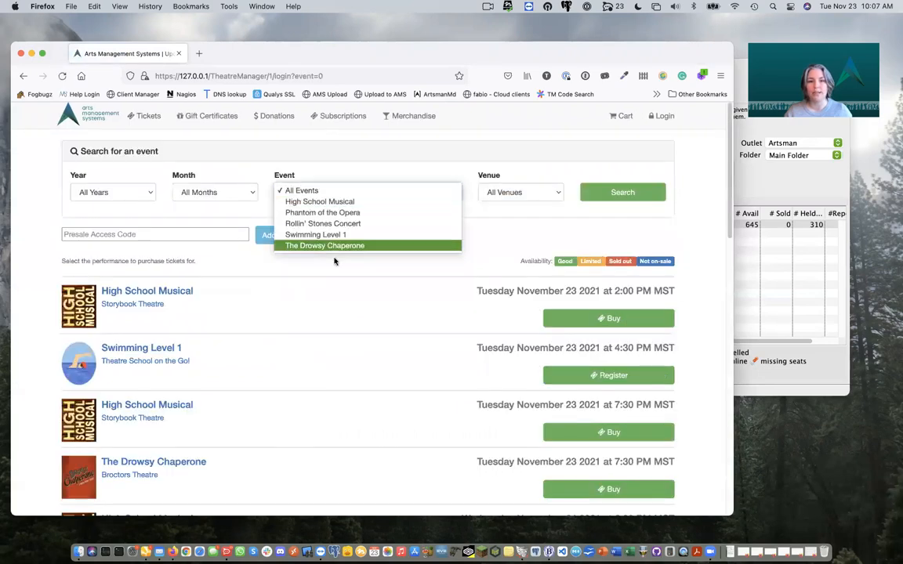
left_click(334, 318)
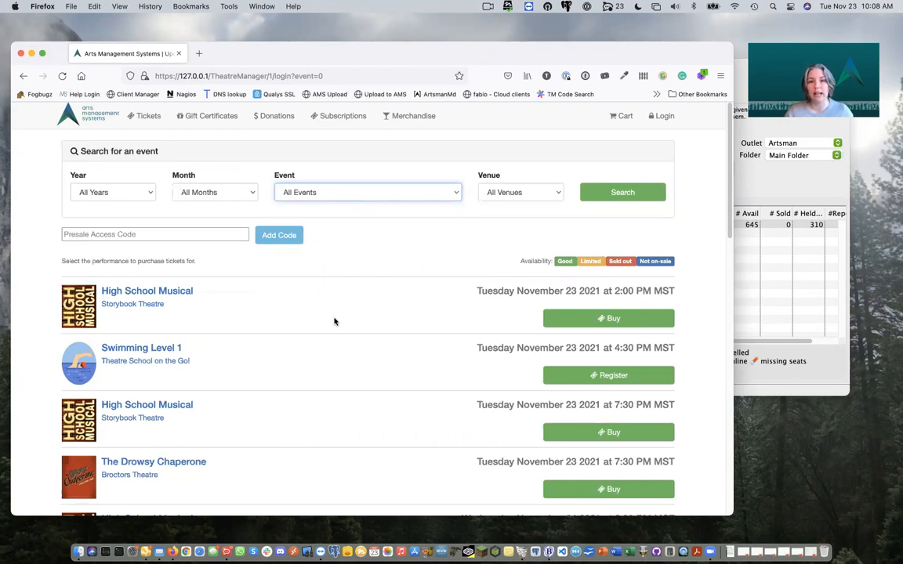
left_click(759, 182)
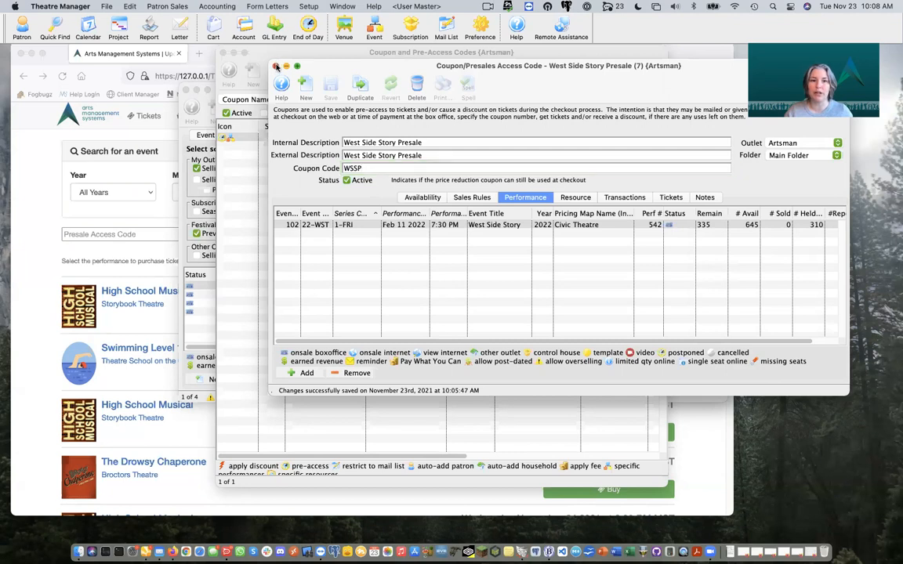
Step: Close the coupon and start a new entry in the Sales Promotions list
left_click(276, 67)
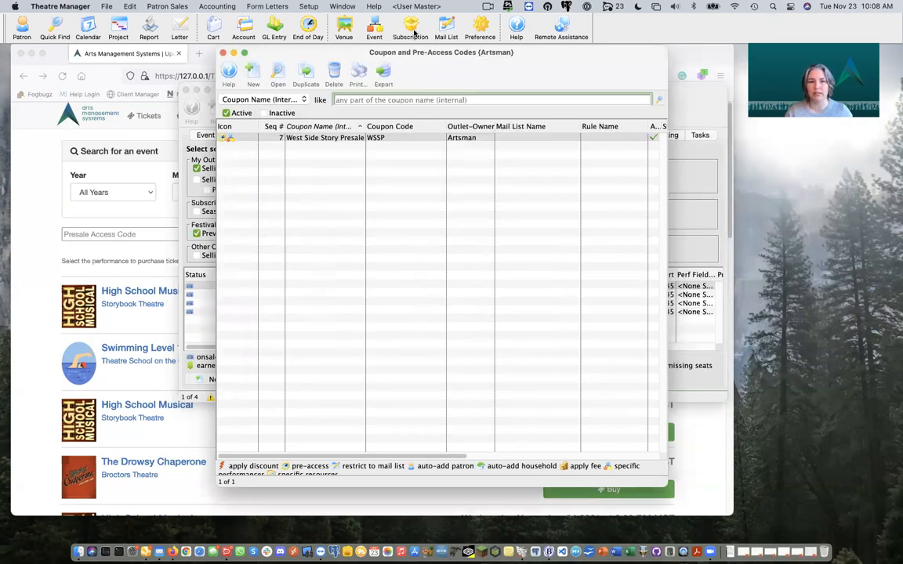
left_click(308, 7)
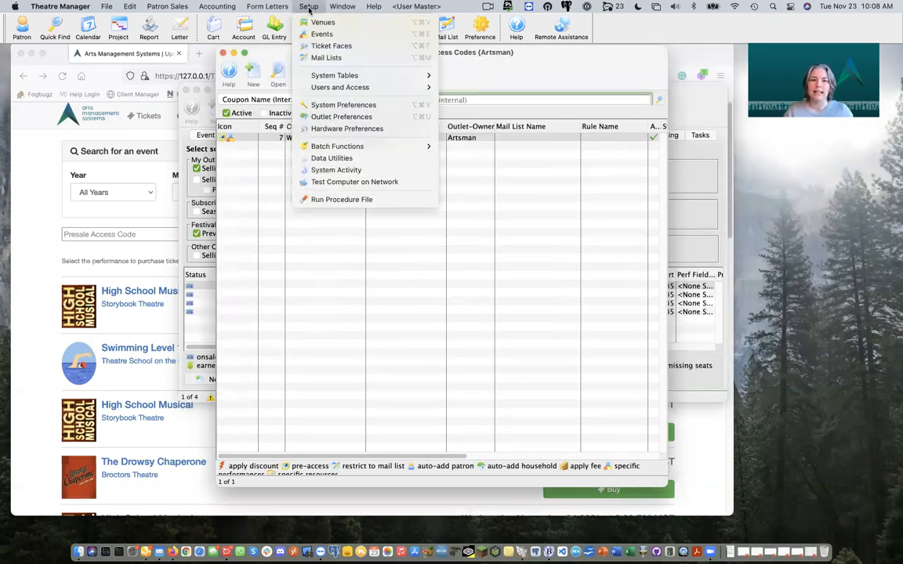
mouse_move(354, 77)
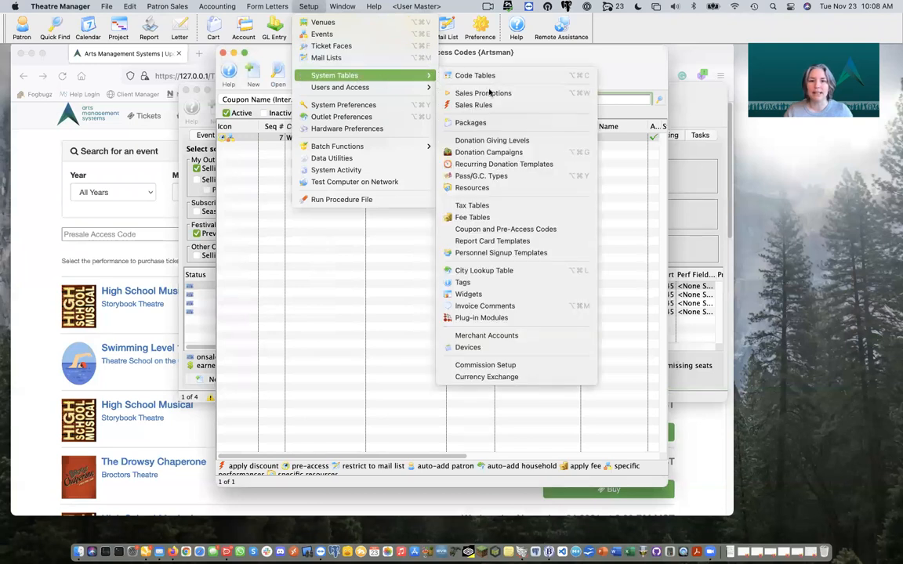
left_click(508, 94)
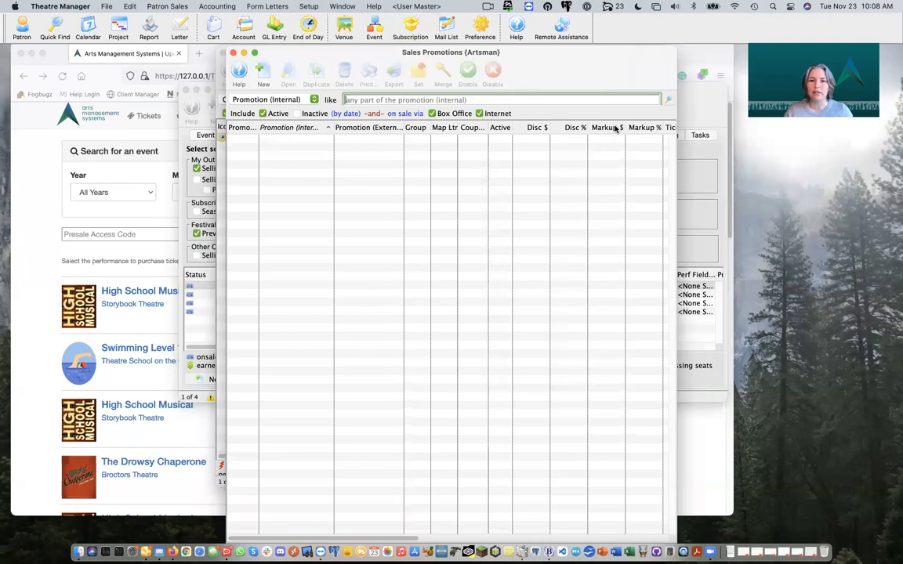
left_click(270, 75)
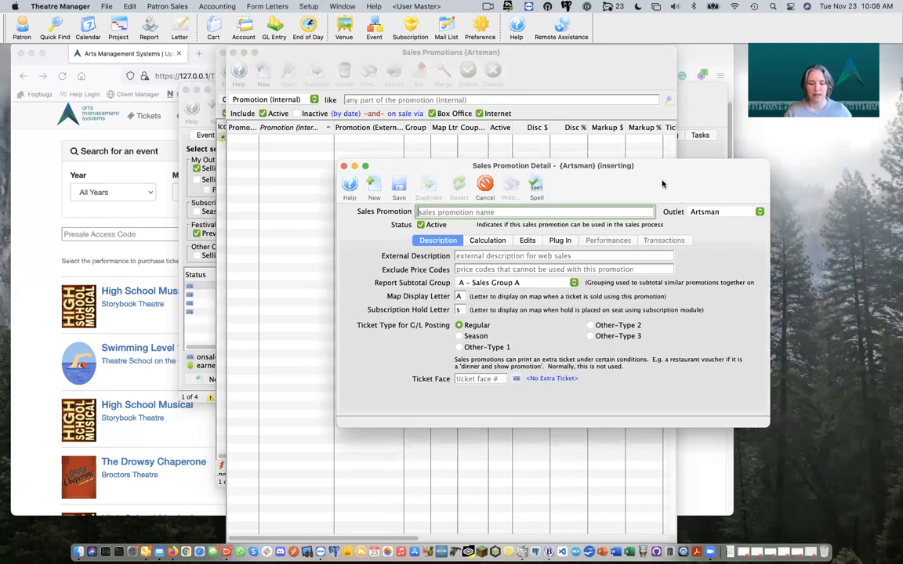
Step: Name the promotion '$5 West Side Story Disc' with external description '$5 Off'
type("$5")
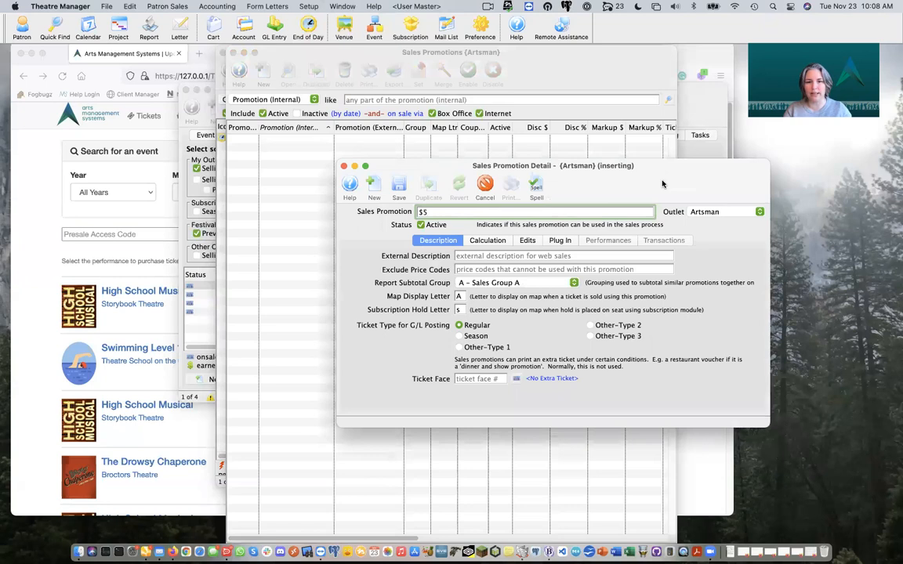
key("Tab")
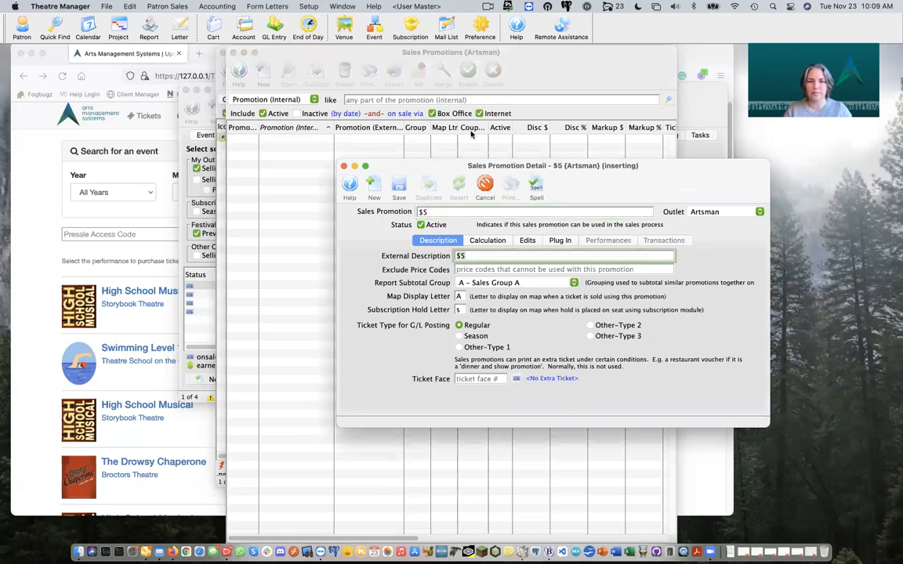
left_click(467, 214)
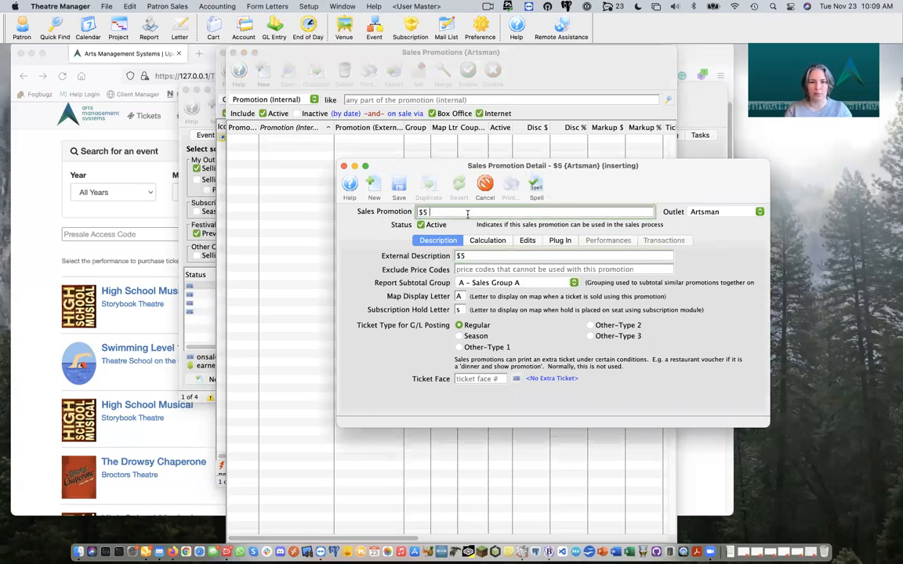
type("West")
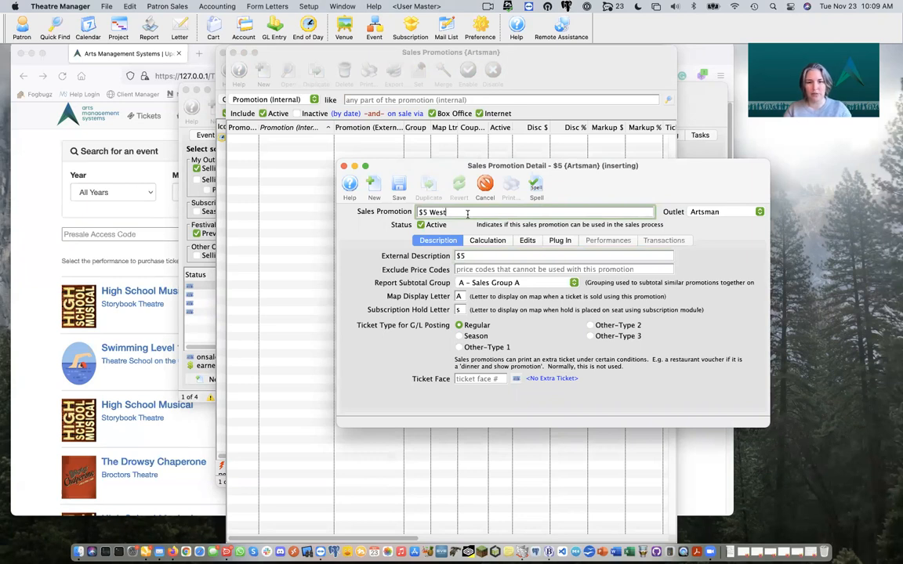
type(" Side Store")
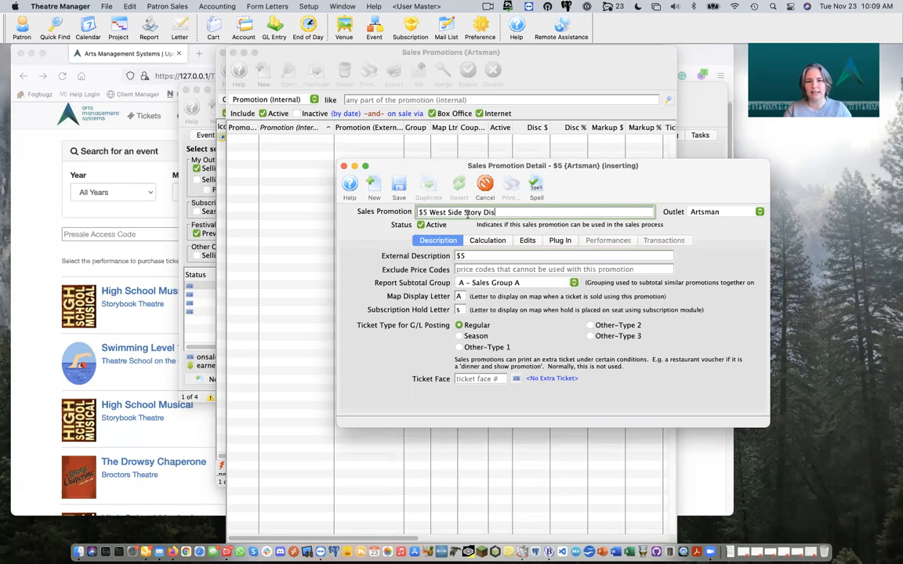
left_click(481, 257)
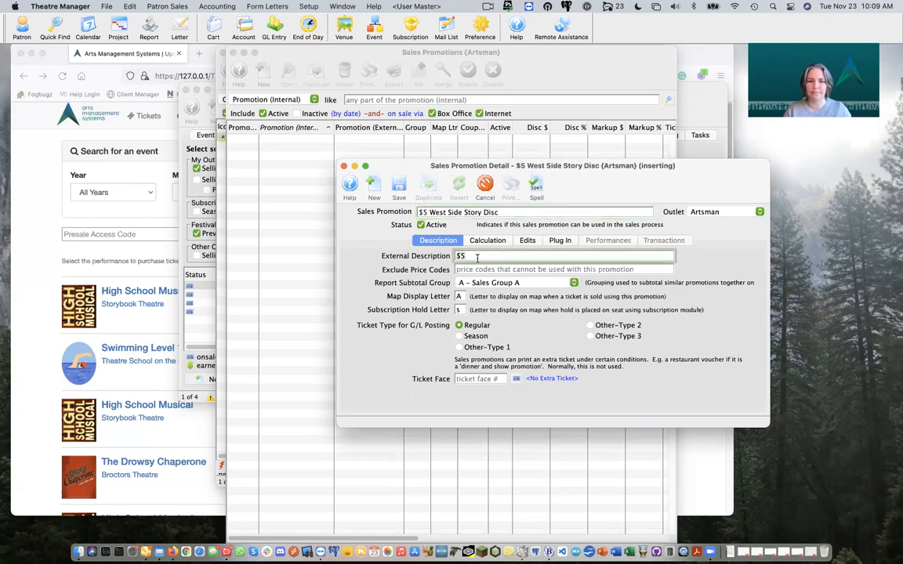
type("$5 Off")
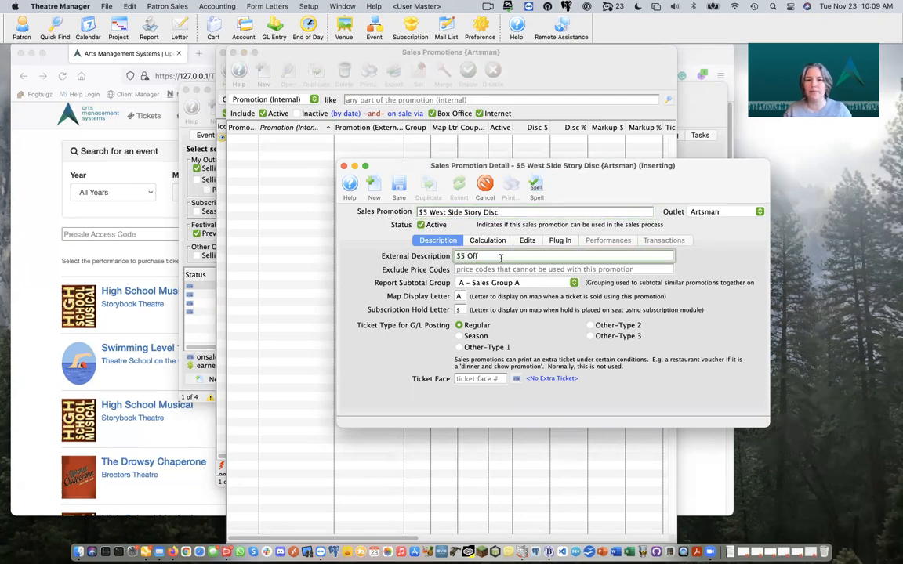
left_click(504, 270)
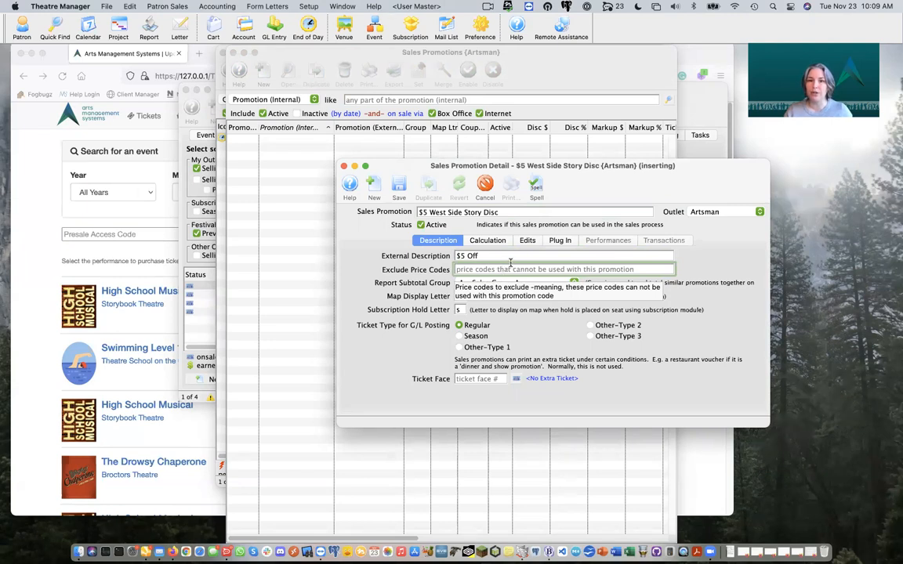
left_click_drag(528, 164, 656, 168)
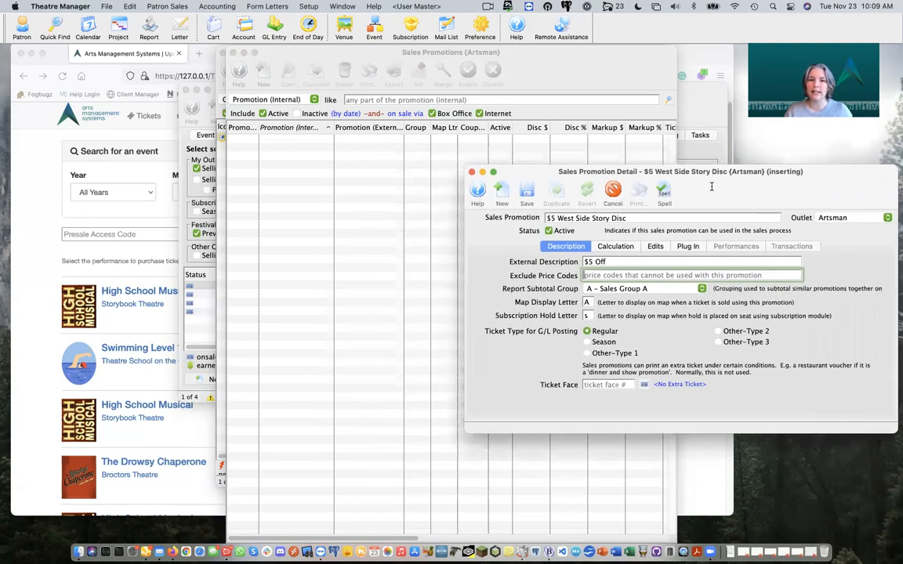
Step: Check the event's price codes, then exclude price codes CWZ from the $5 West Side Story promotion
left_click(186, 228)
left_click_drag(563, 87, 420, 143)
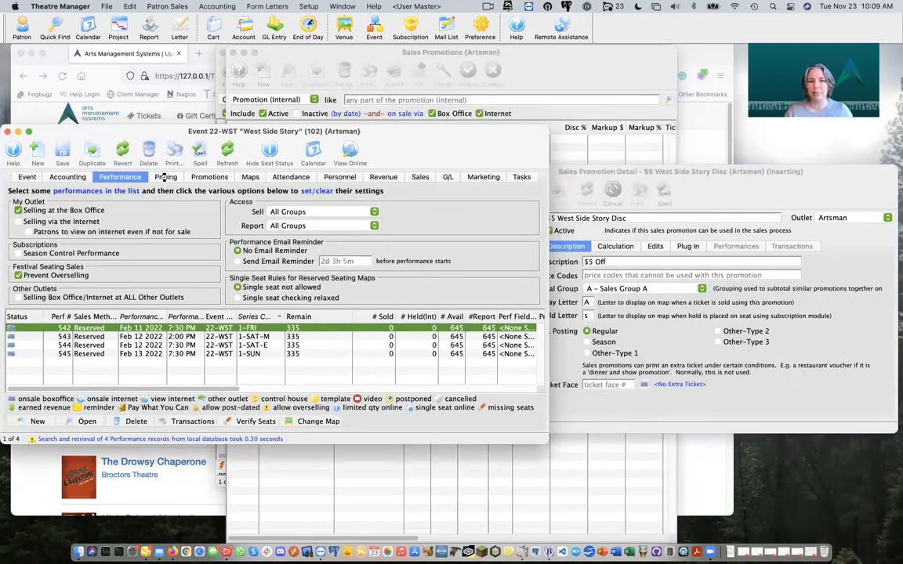
left_click(165, 177)
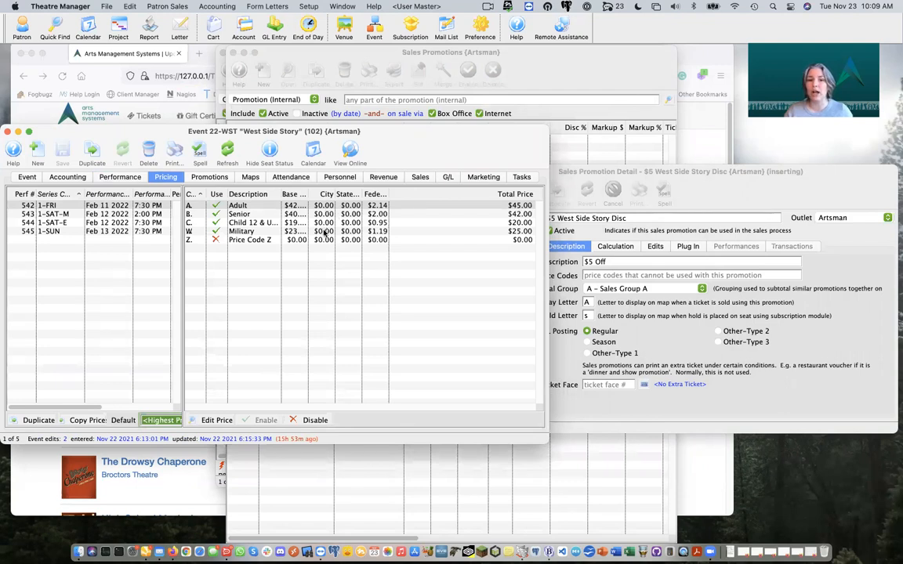
left_click(766, 181)
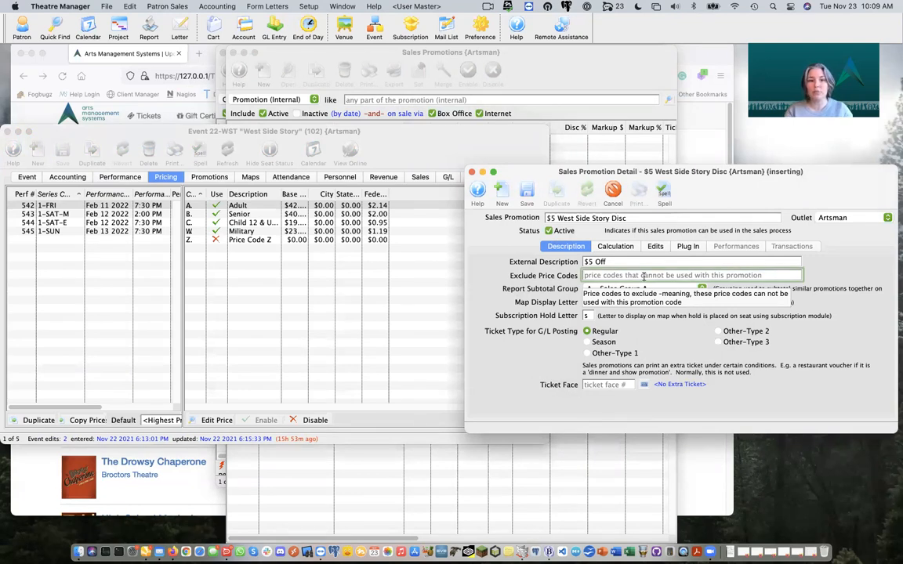
type("CWZ")
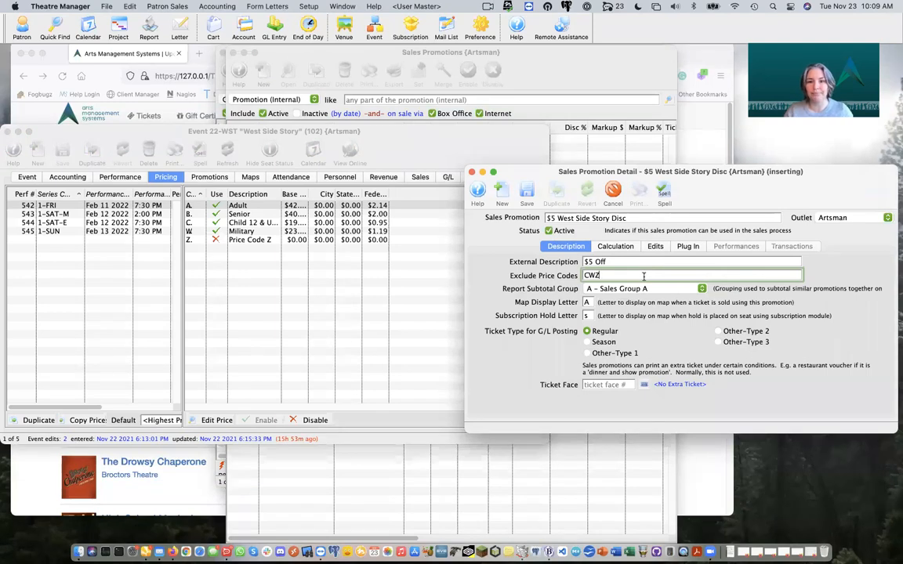
left_click(619, 247)
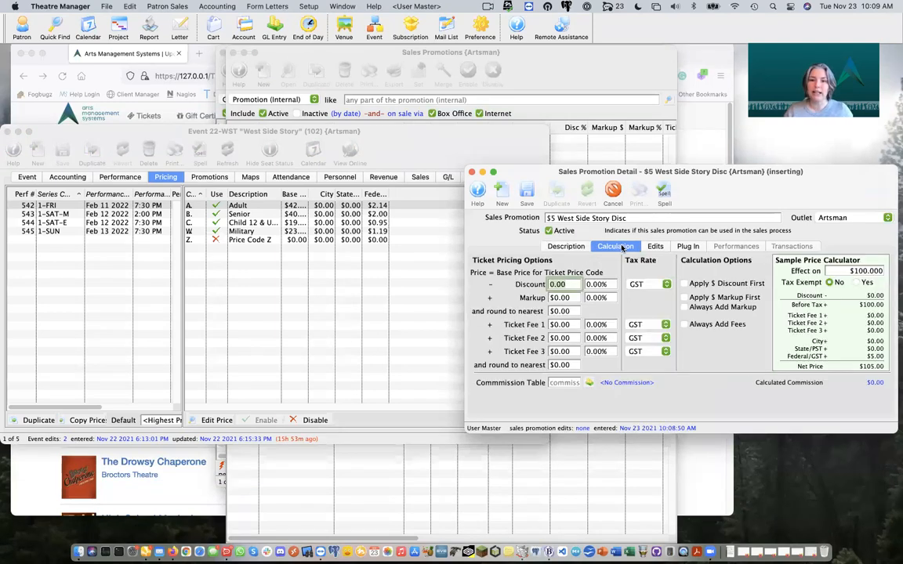
Step: Set the promotion's discount to $5.00 with discount tax rate None, and save it
type("5")
key("Tab")
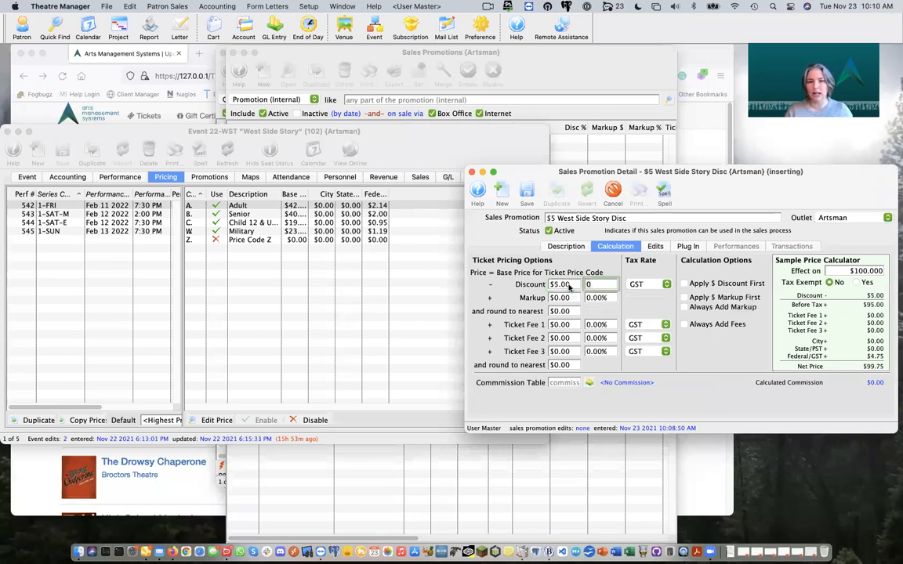
mouse_move(704, 299)
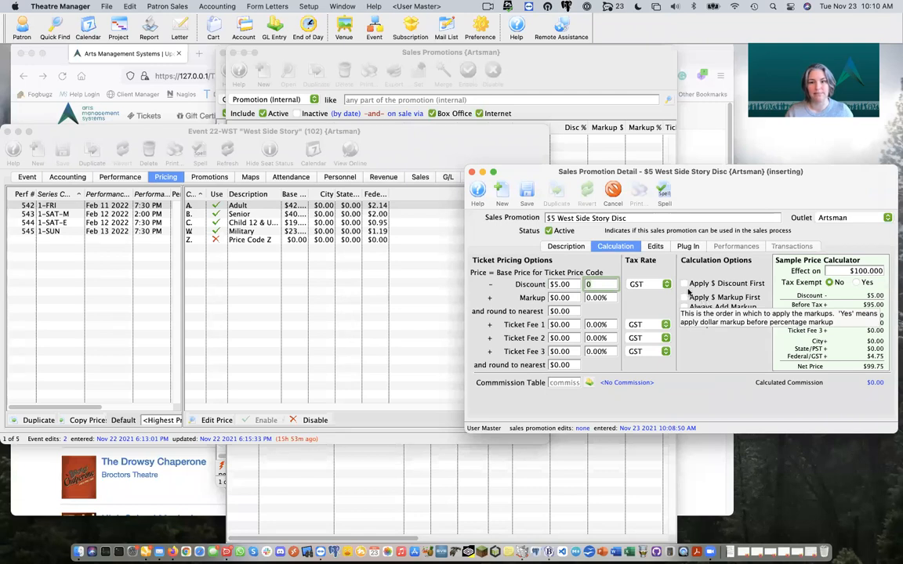
left_click(646, 284)
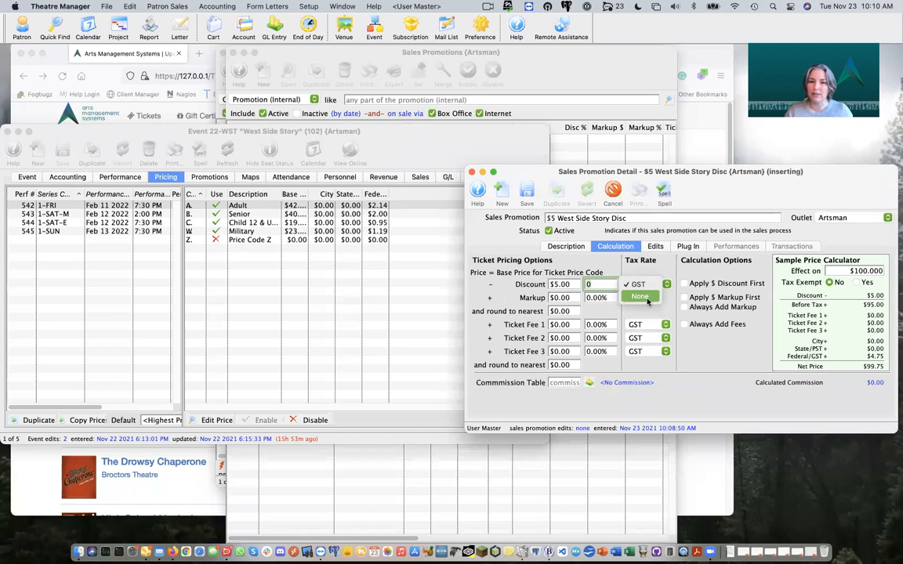
left_click(640, 297)
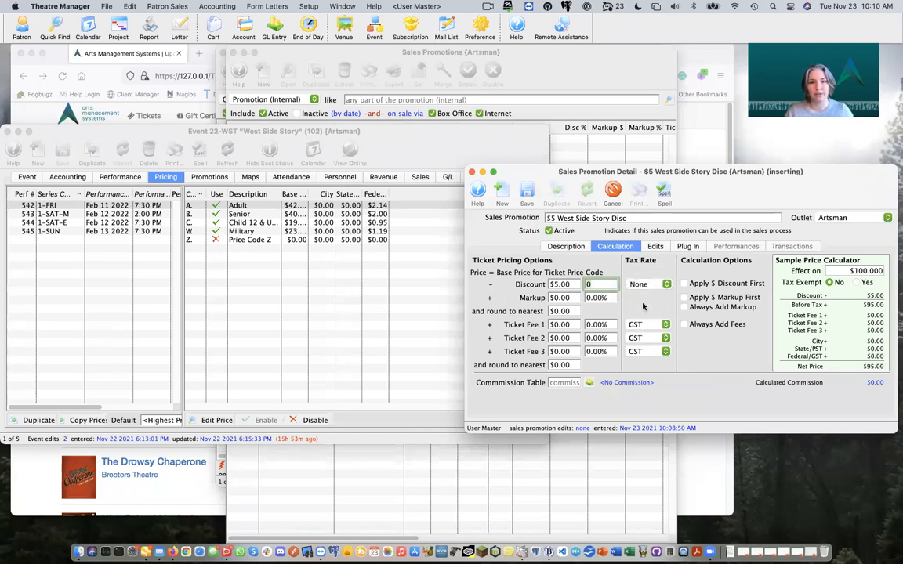
left_click(526, 193)
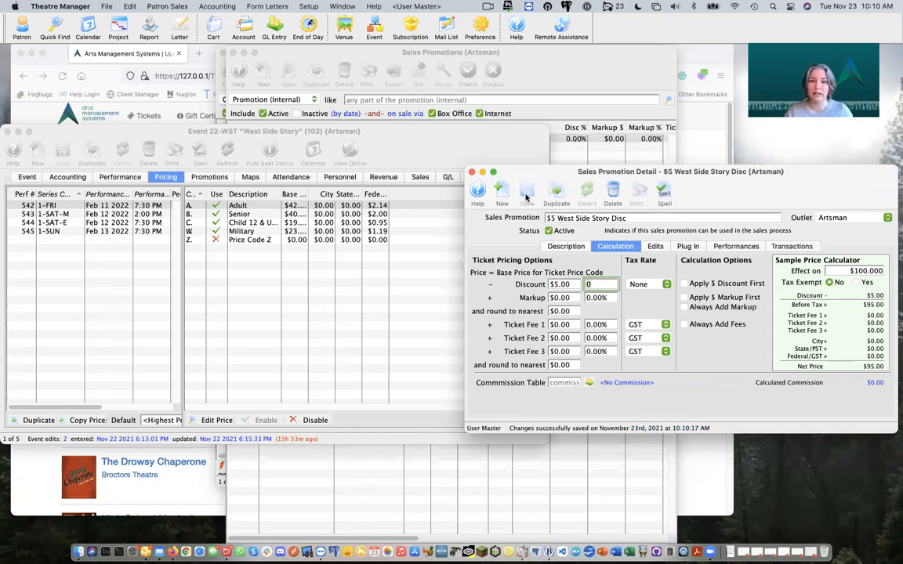
Step: Close the promotion windows and bring up the Sales Rules list from Setup
left_click(471, 171)
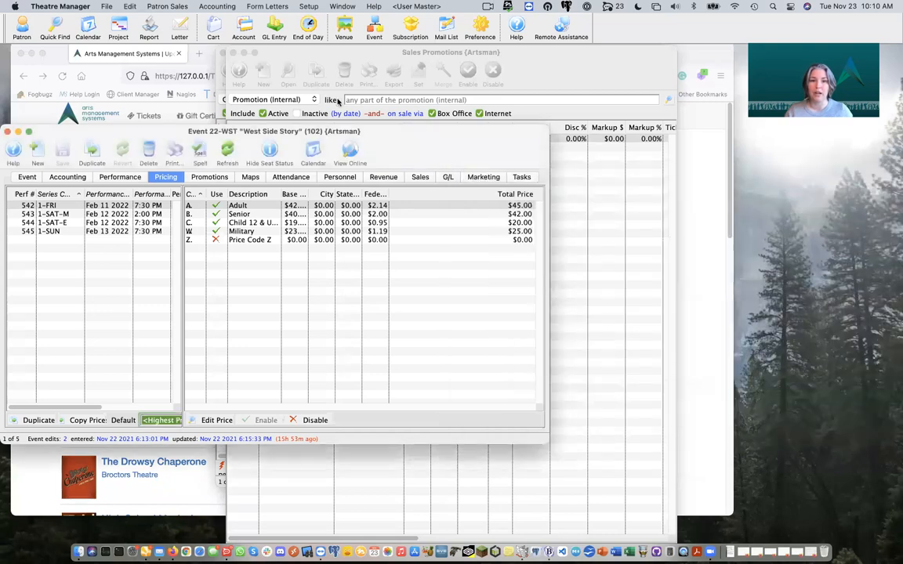
left_click(233, 53)
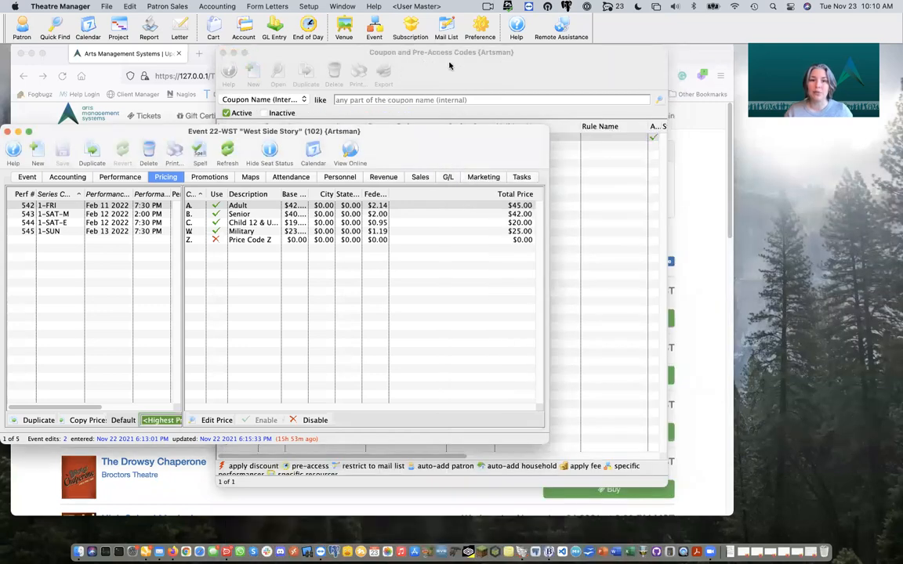
left_click(406, 60)
left_click(308, 7)
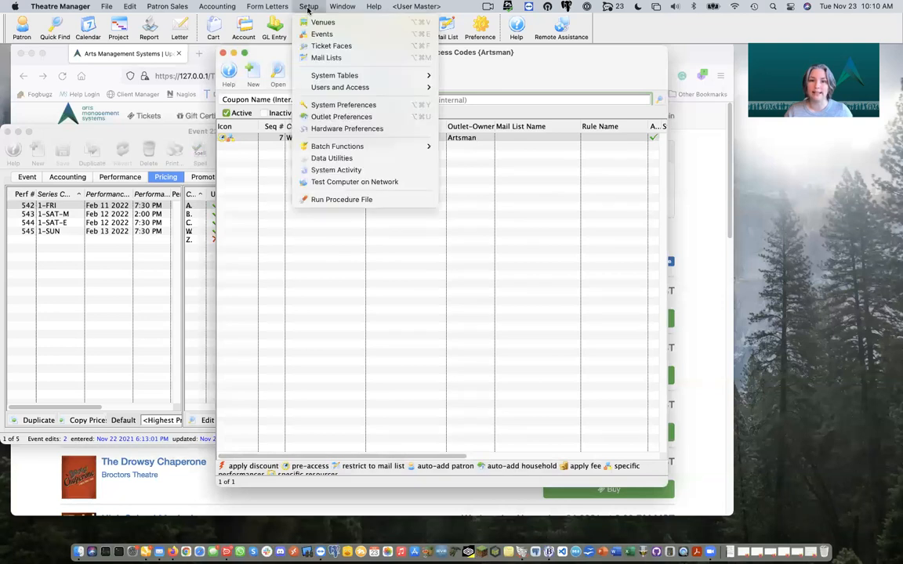
mouse_move(339, 76)
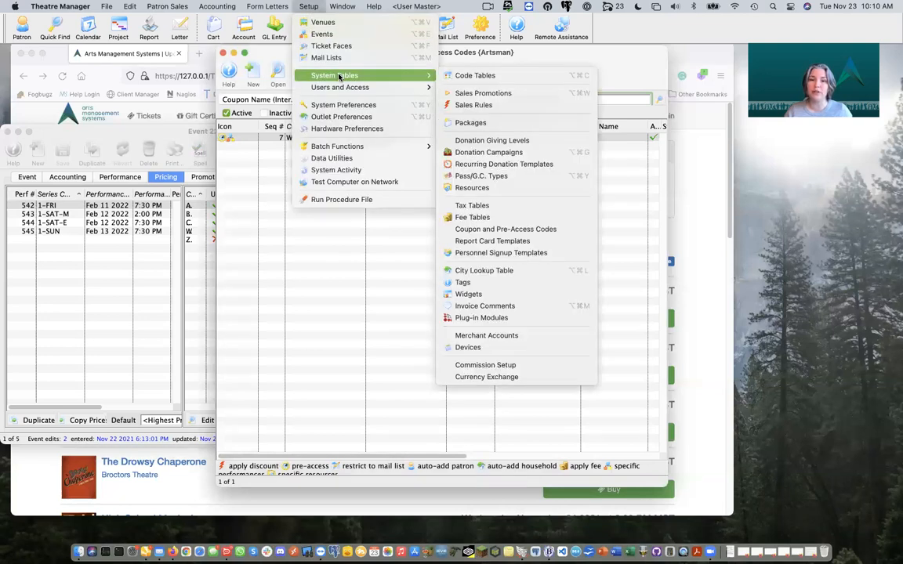
left_click(506, 106)
Step: Create sales rule 'West Side Story' with external notes 'Discount Adult and Senior Tickets' and save it
left_click(263, 72)
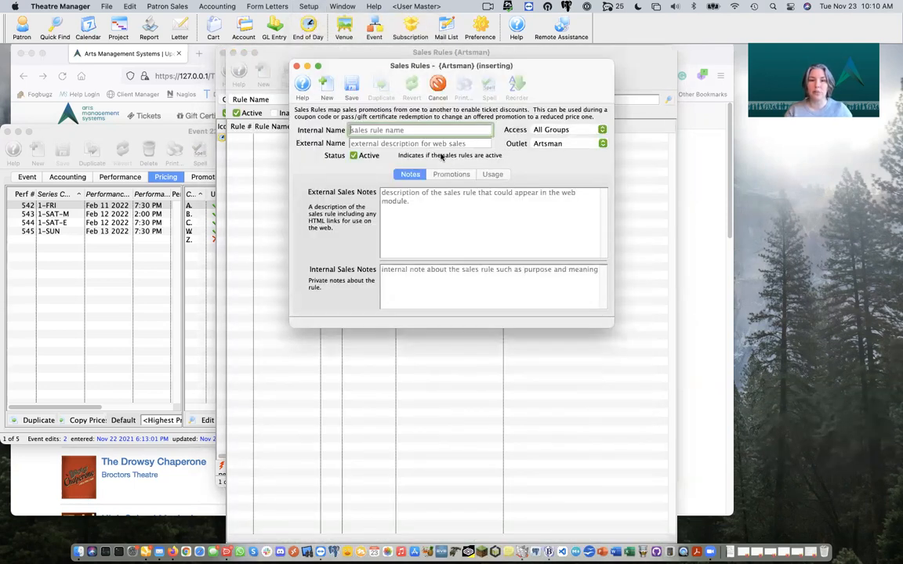
type("West Side Story")
key("Tab")
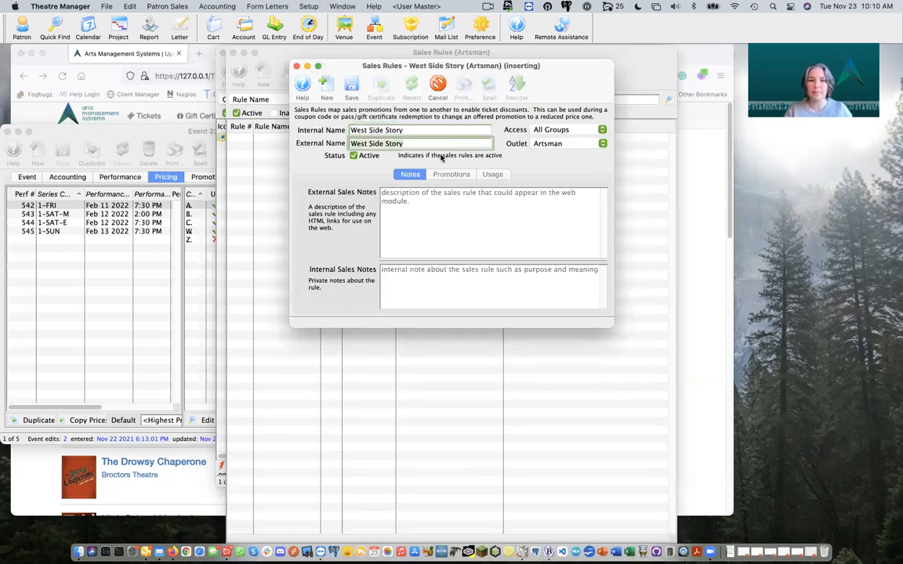
left_click(422, 211)
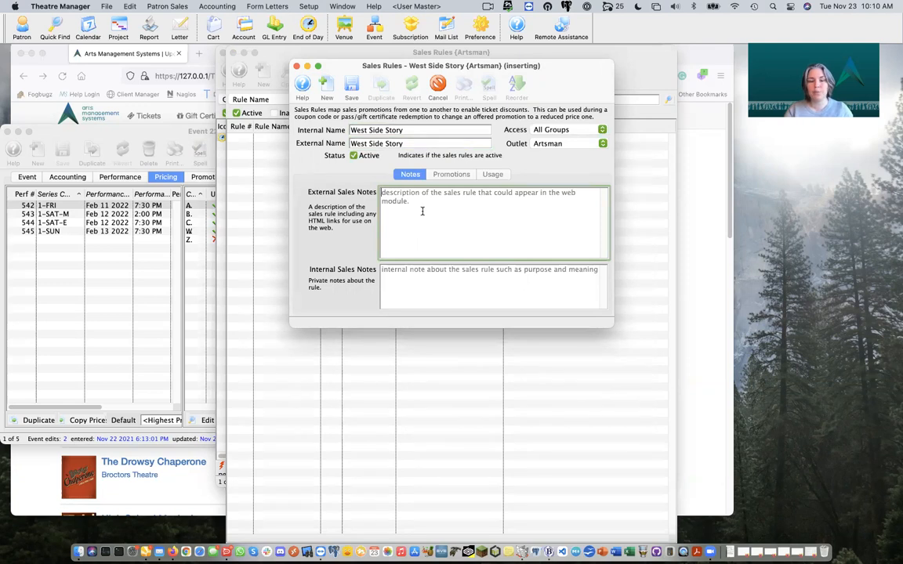
type("Discou")
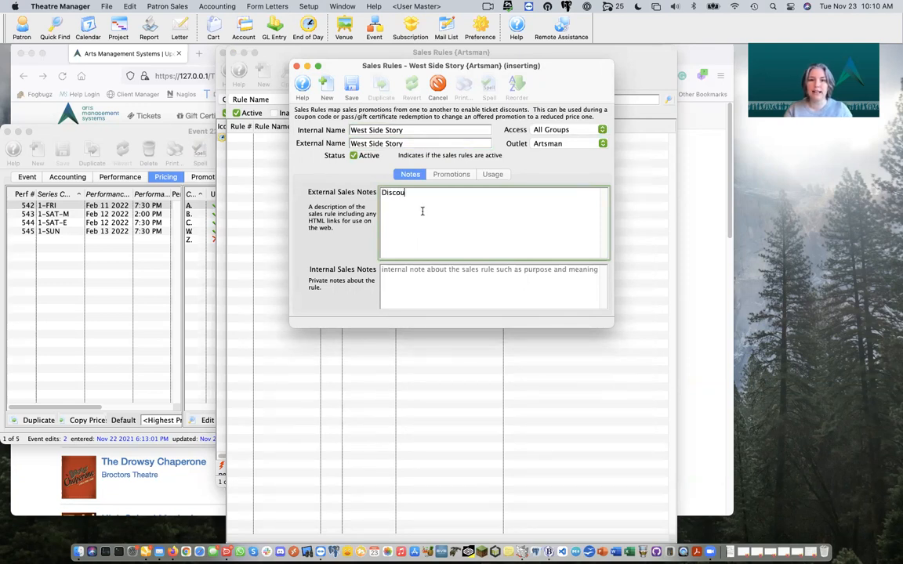
type("nt Adult and Senior Tickets")
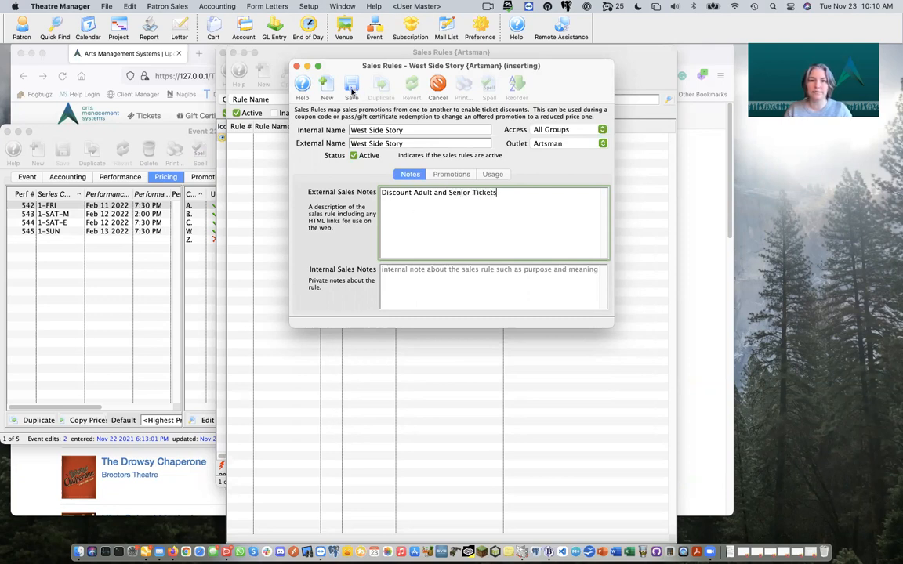
left_click(352, 88)
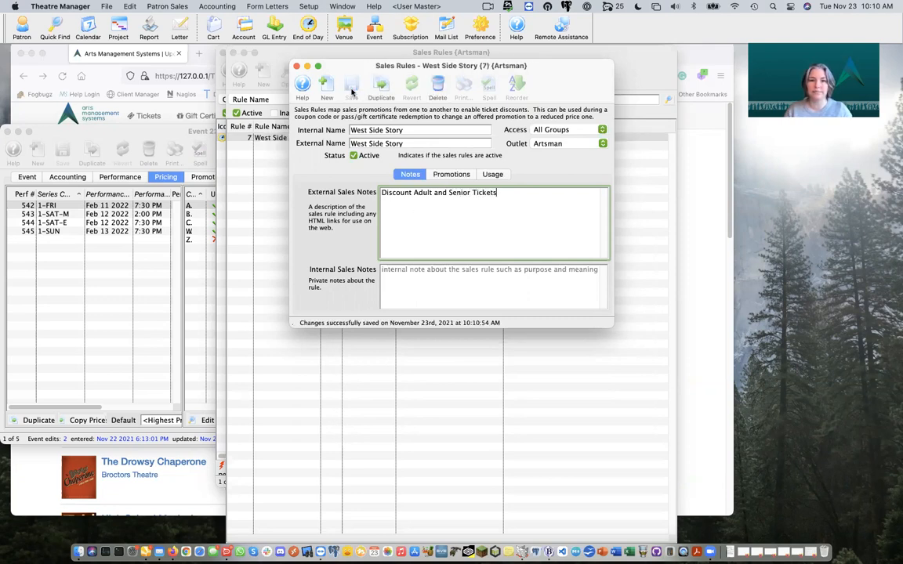
Step: Show the rule's empty promotion mappings in an enlarged window
left_click(458, 176)
left_click_drag(611, 322, 751, 419)
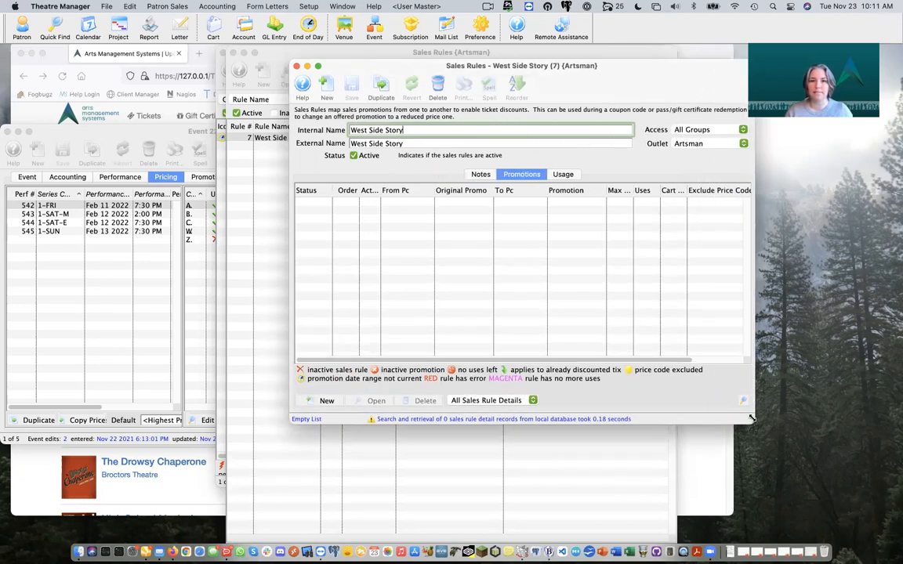
left_click(399, 294)
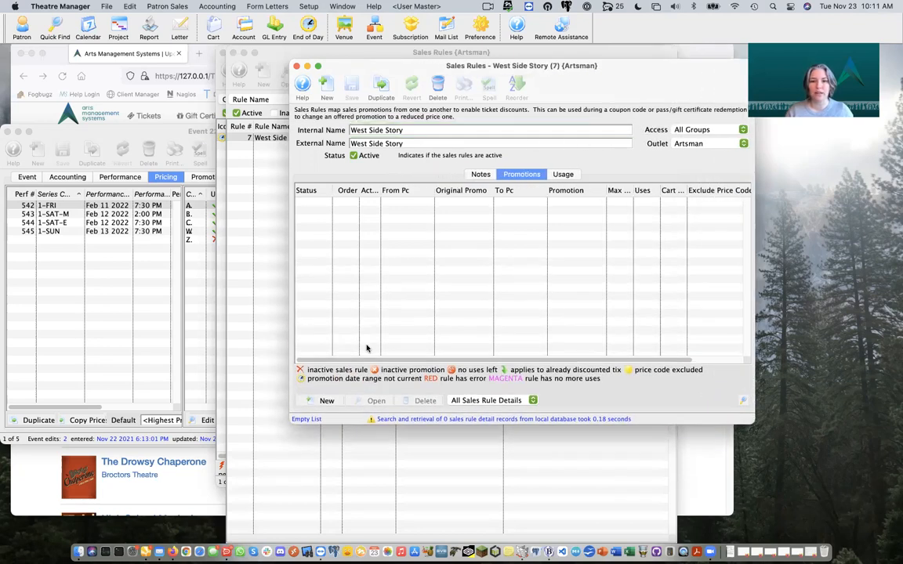
Step: Start a new promotion mapping for the rule and check the event's Musical promotion
left_click(326, 400)
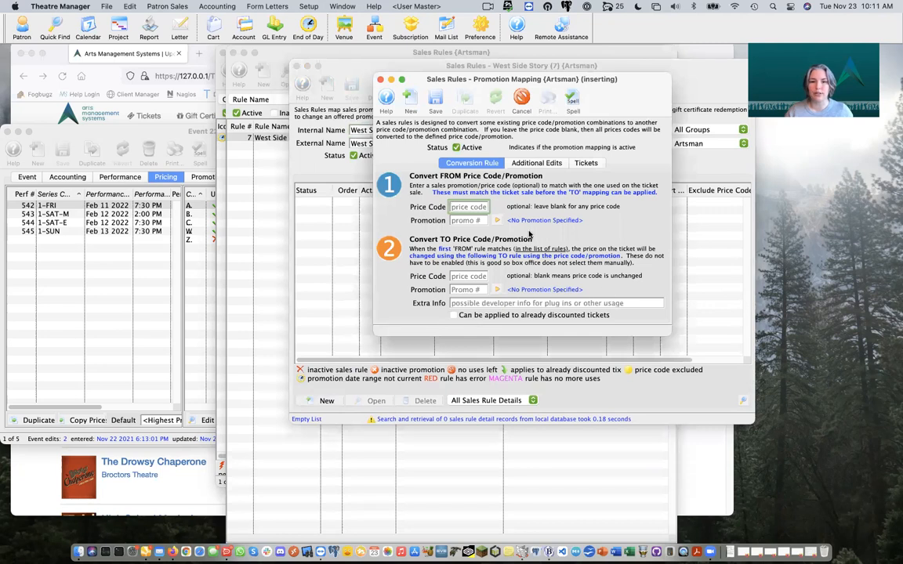
left_click_drag(633, 97, 797, 151)
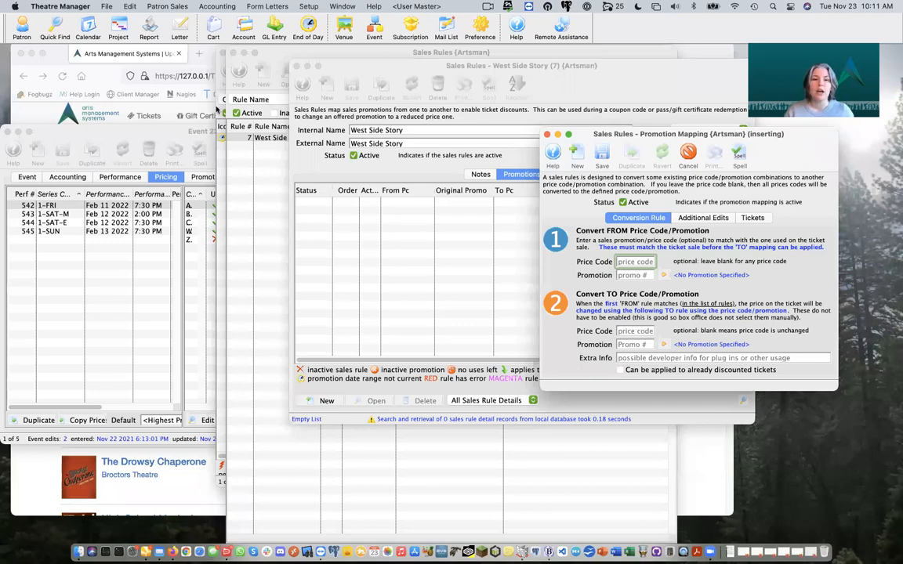
left_click(179, 129)
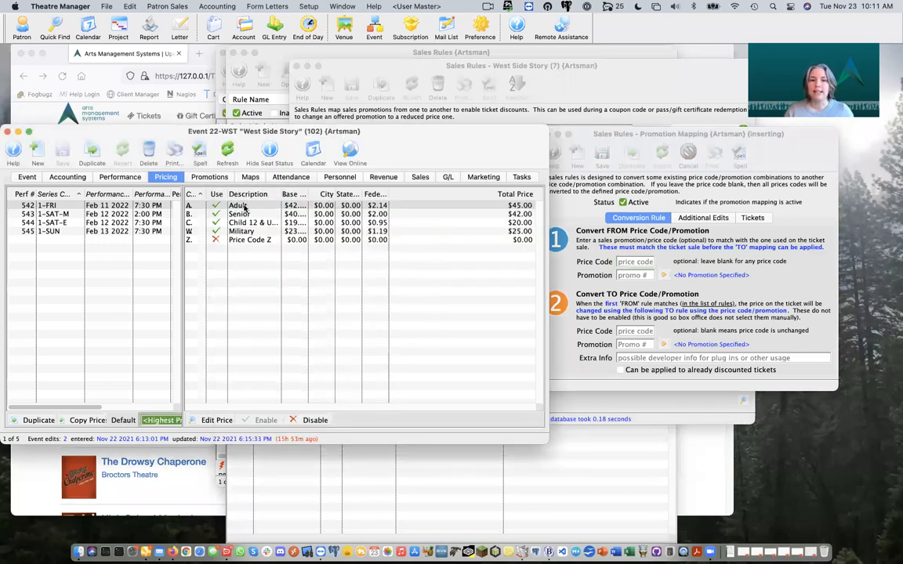
left_click(210, 177)
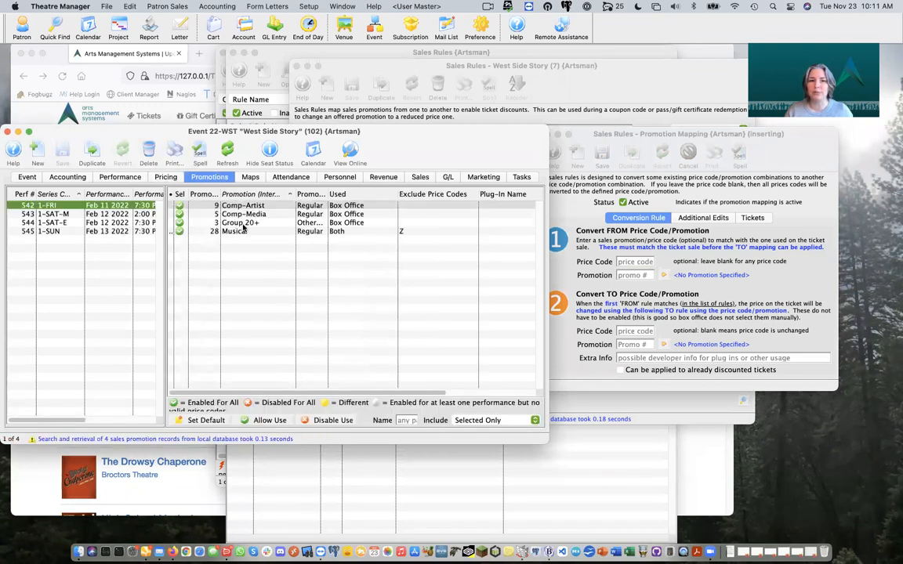
left_click(247, 233)
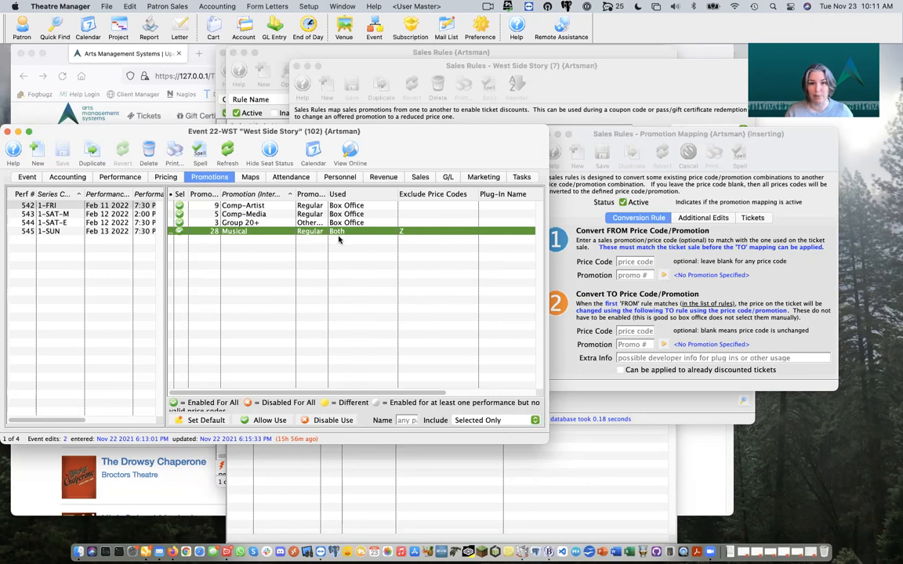
left_click(639, 263)
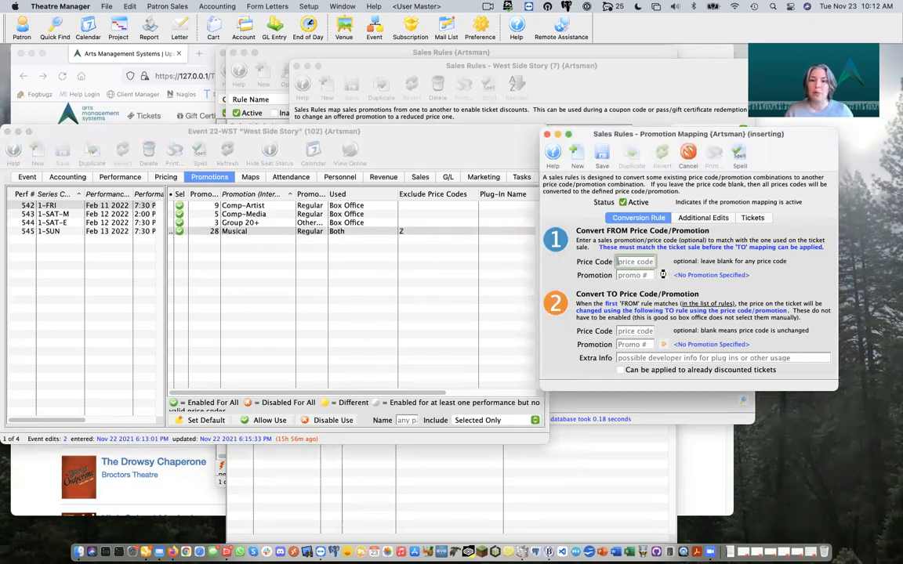
Step: Set the mapping to convert from promotion 28 Musical to promotion 30 $5 Off
left_click(663, 276)
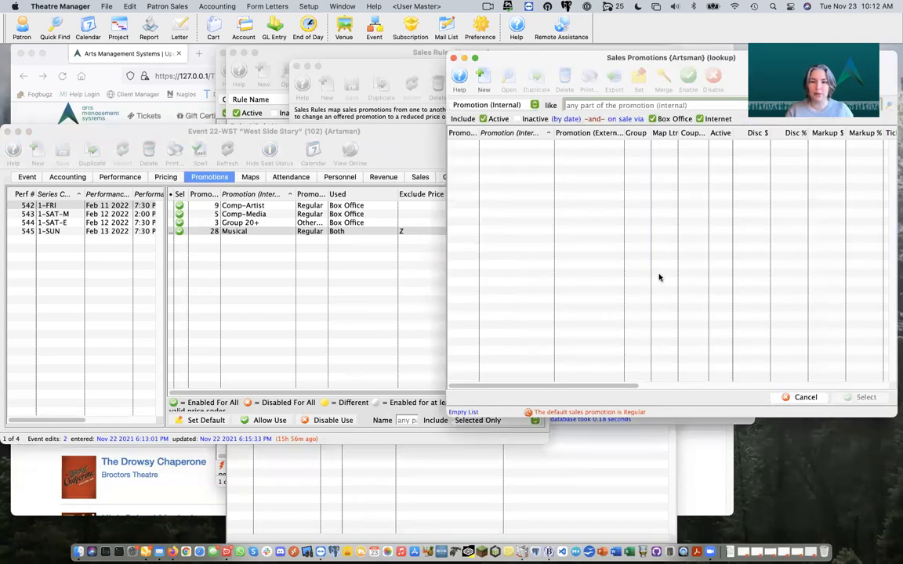
type("mus")
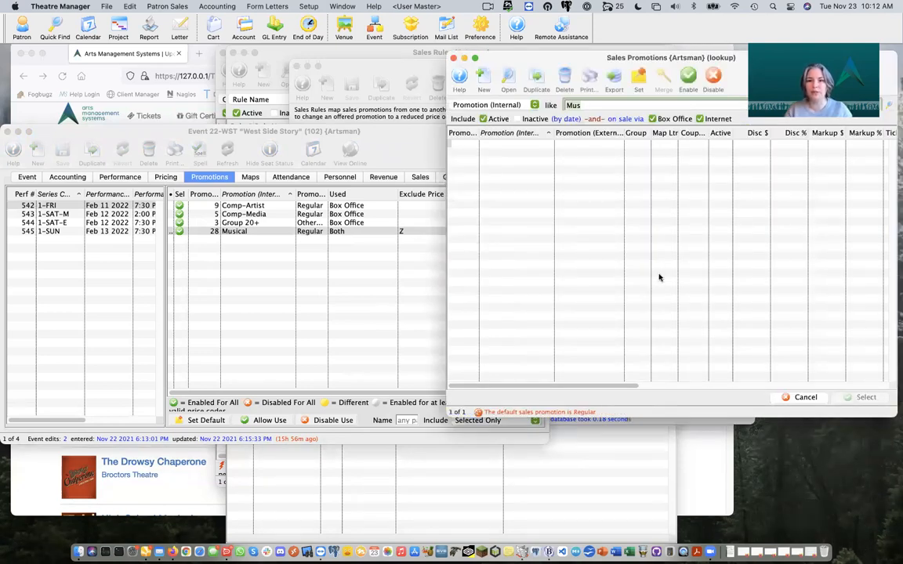
double_click(581, 146)
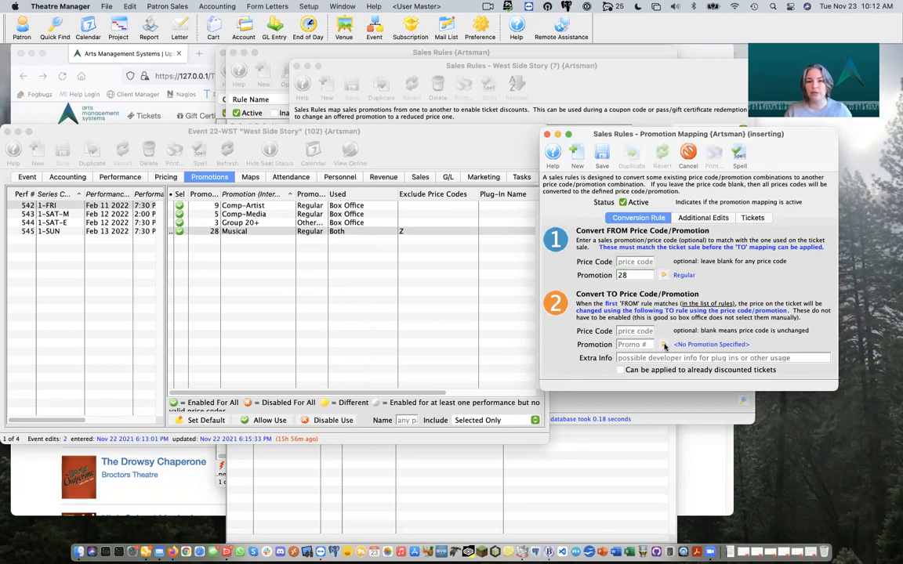
left_click(664, 345)
type("Wes")
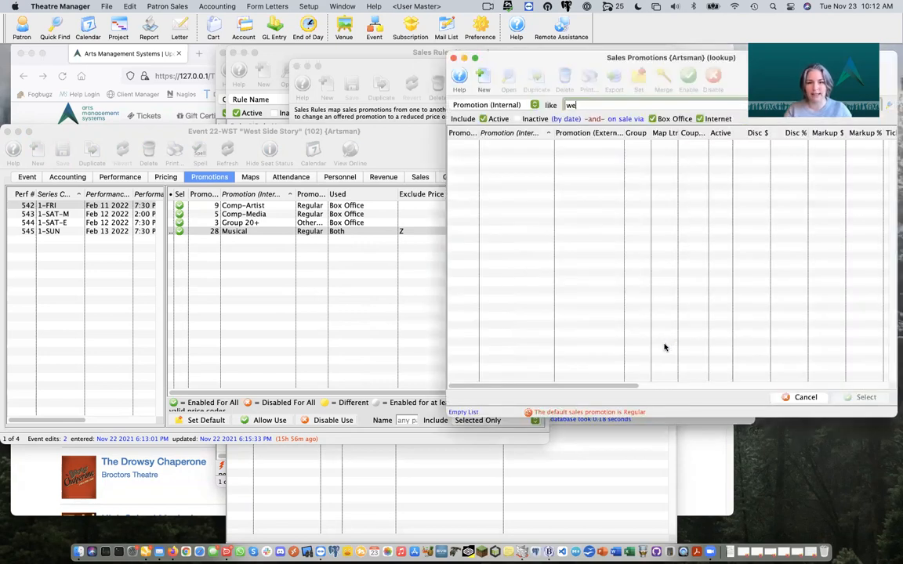
key("Return")
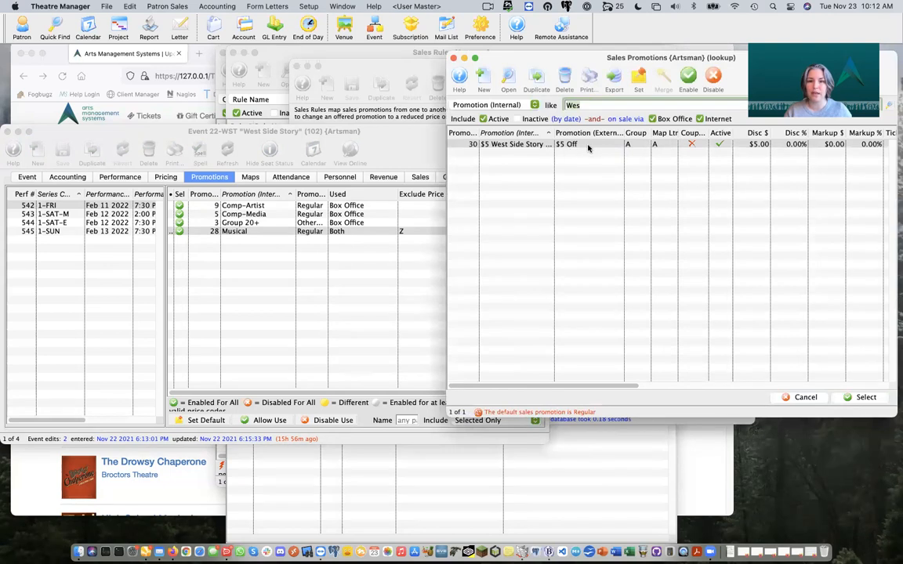
left_click(573, 145)
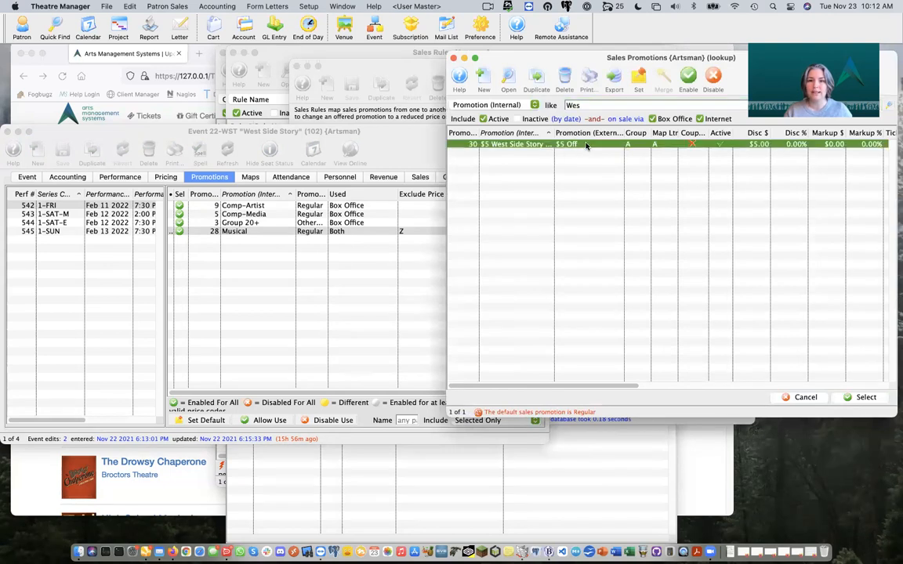
left_click(867, 397)
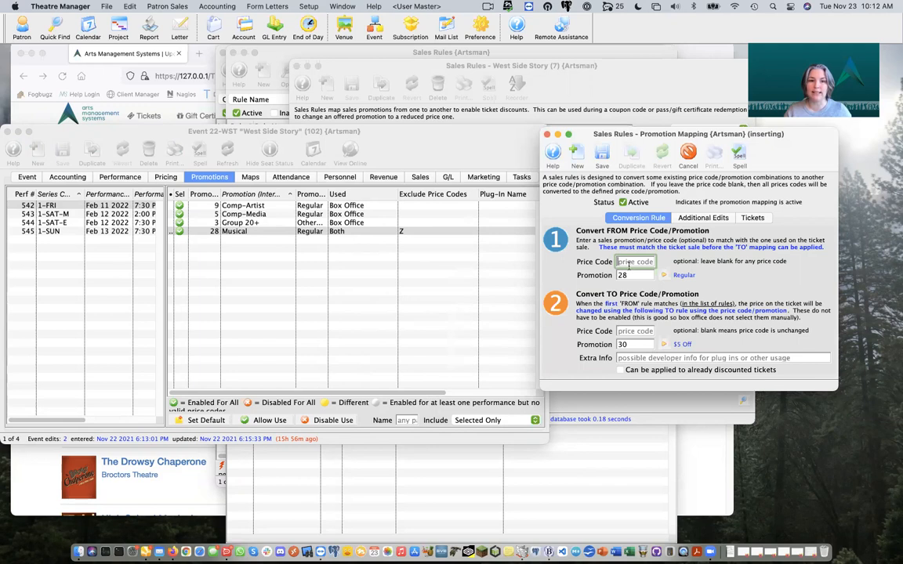
Step: Enter price code A as both original and target price code, then save the mapping
left_click(165, 179)
left_click(165, 179)
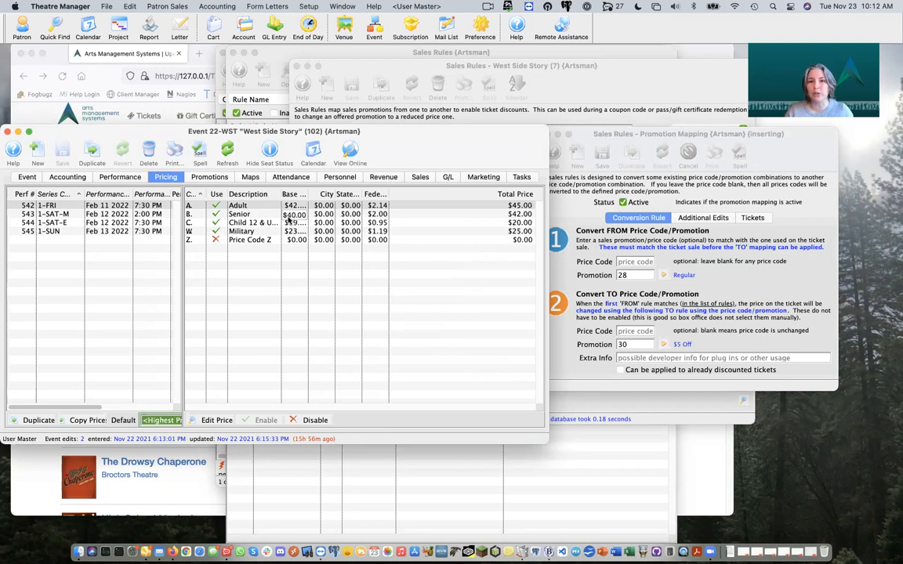
left_click(791, 166)
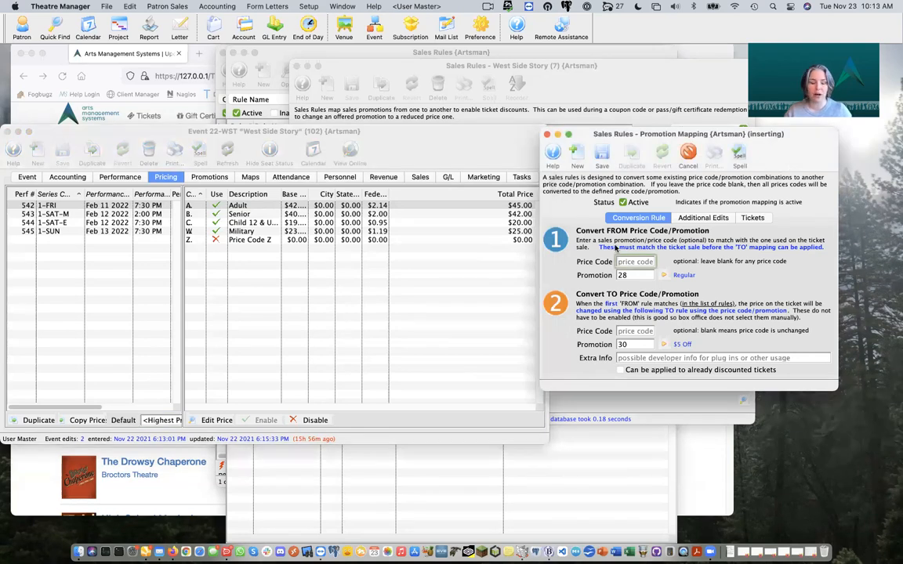
type("A")
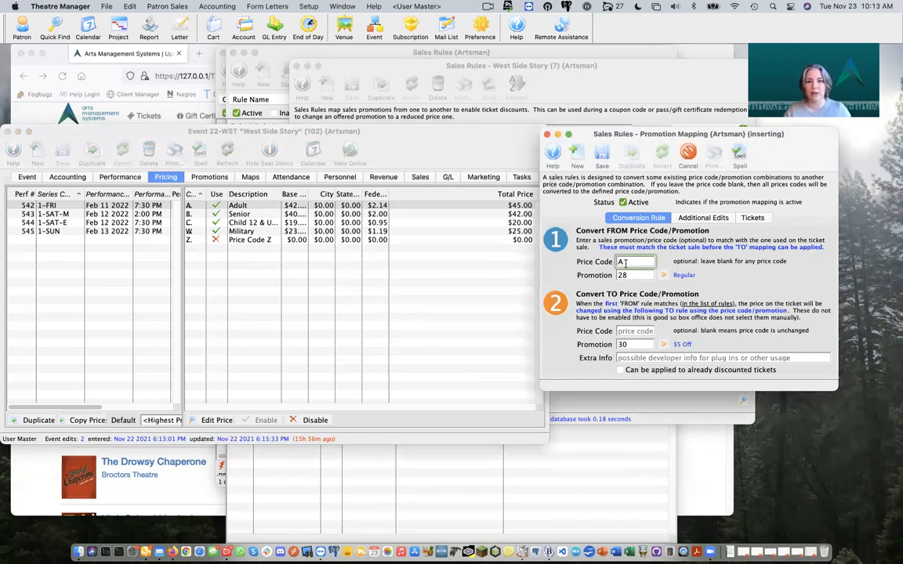
left_click(632, 332)
type("A")
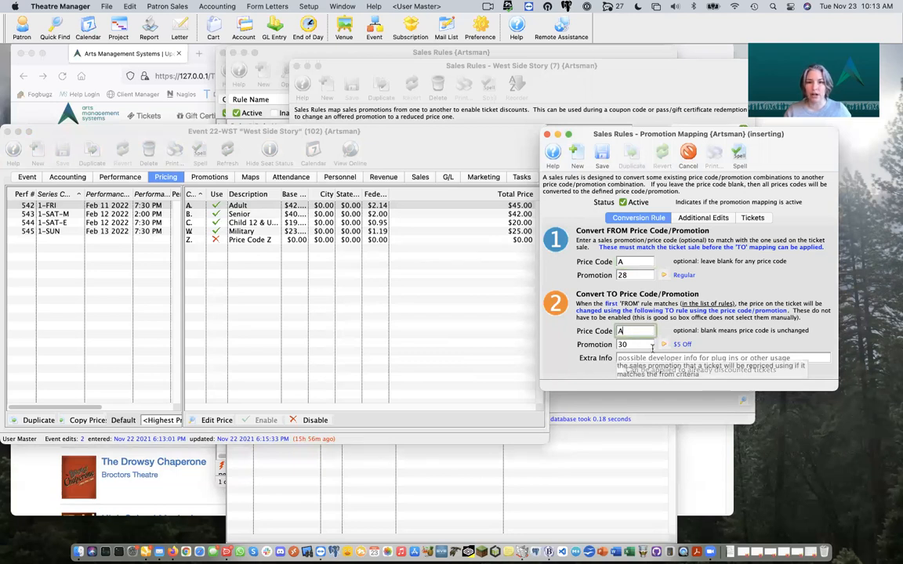
left_click(602, 154)
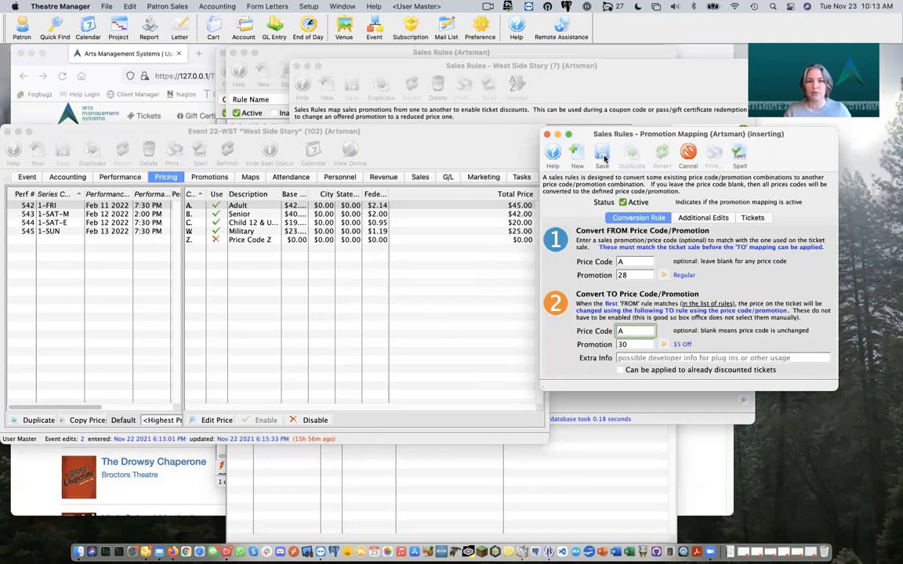
left_click(547, 135)
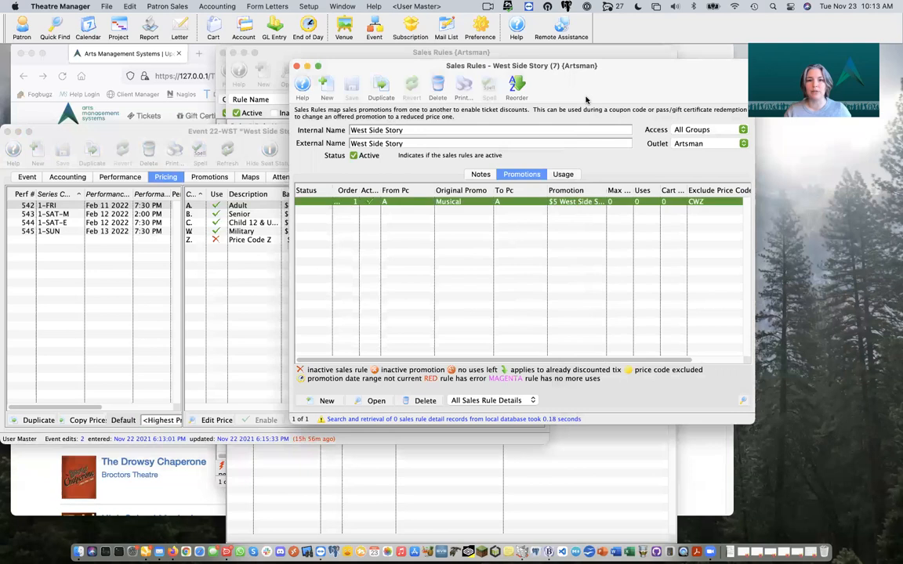
Step: Start a second mapping converting from price code B with the 28 Musical promotion
left_click(489, 255)
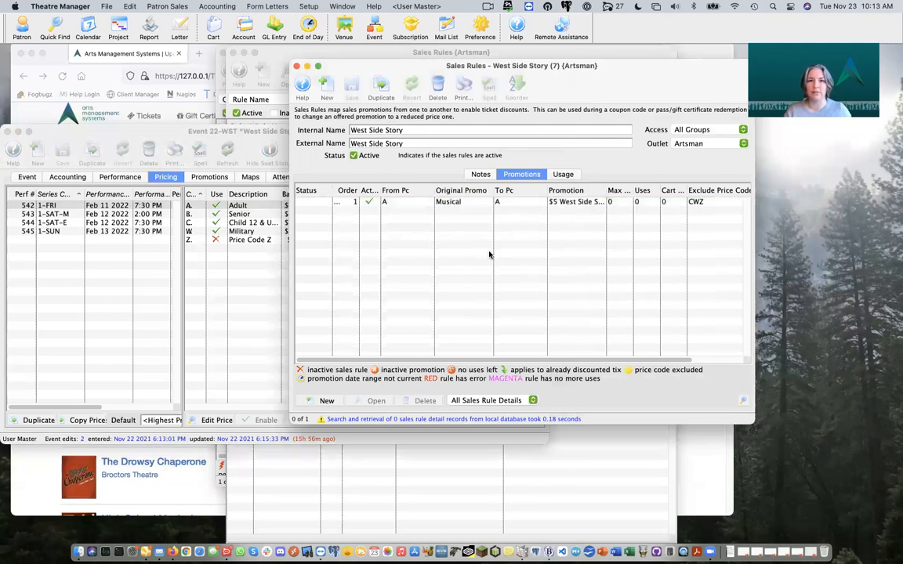
left_click(319, 403)
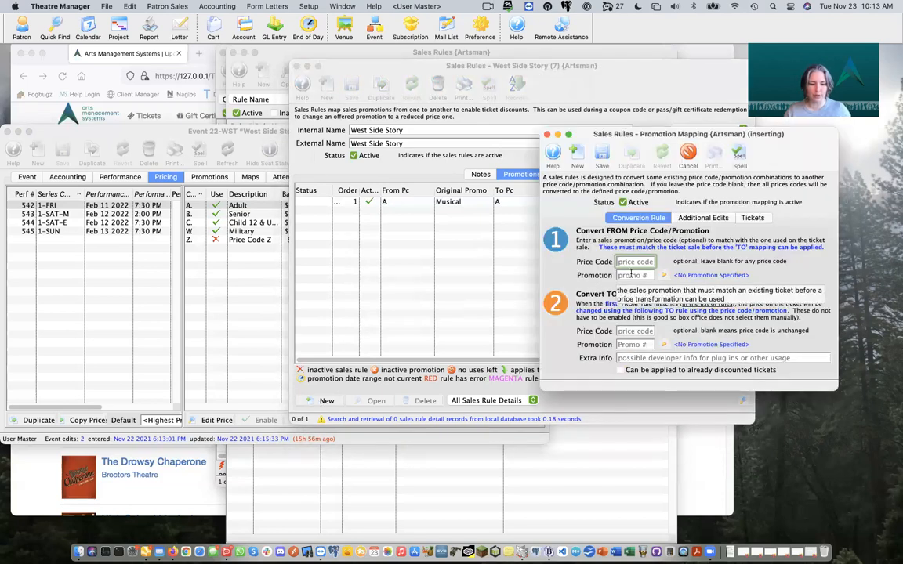
type("B")
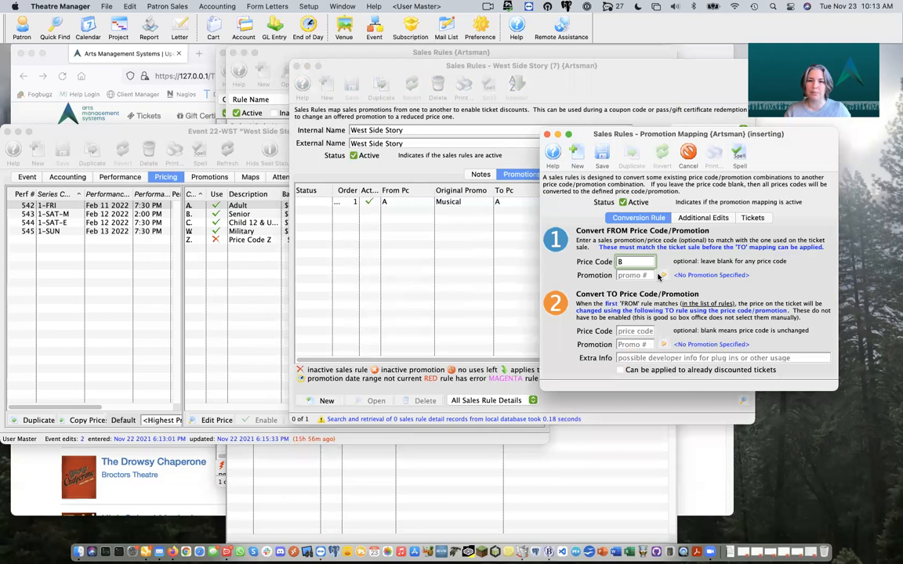
left_click(662, 275)
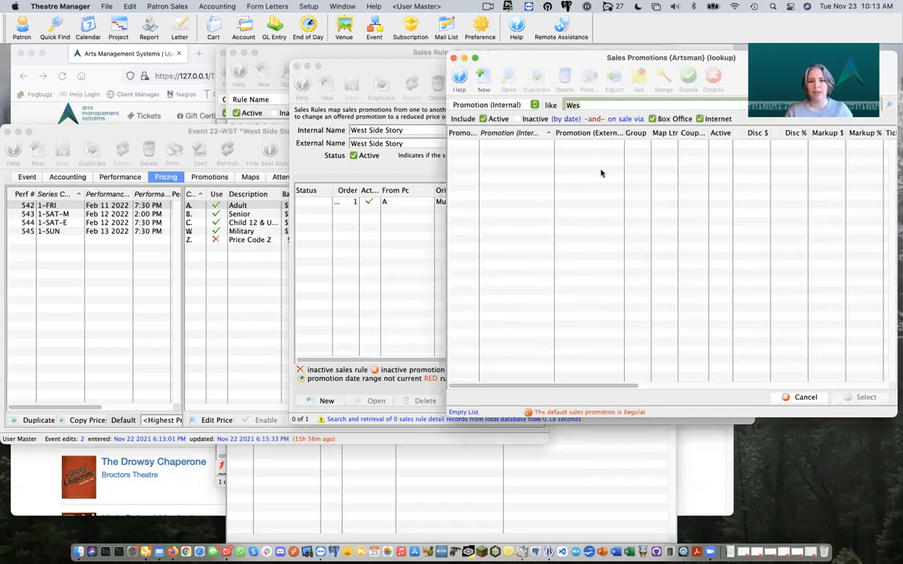
type("Mus")
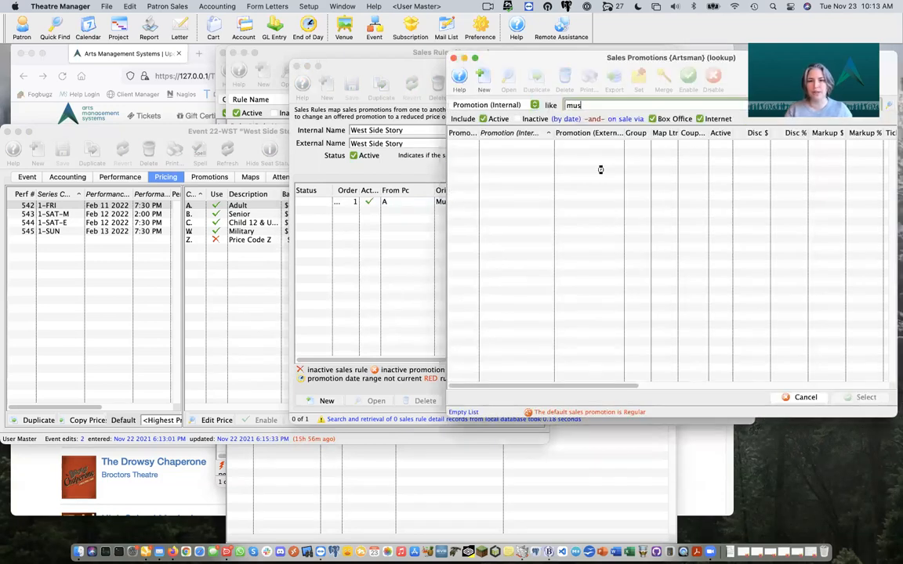
key("Return")
double_click(584, 146)
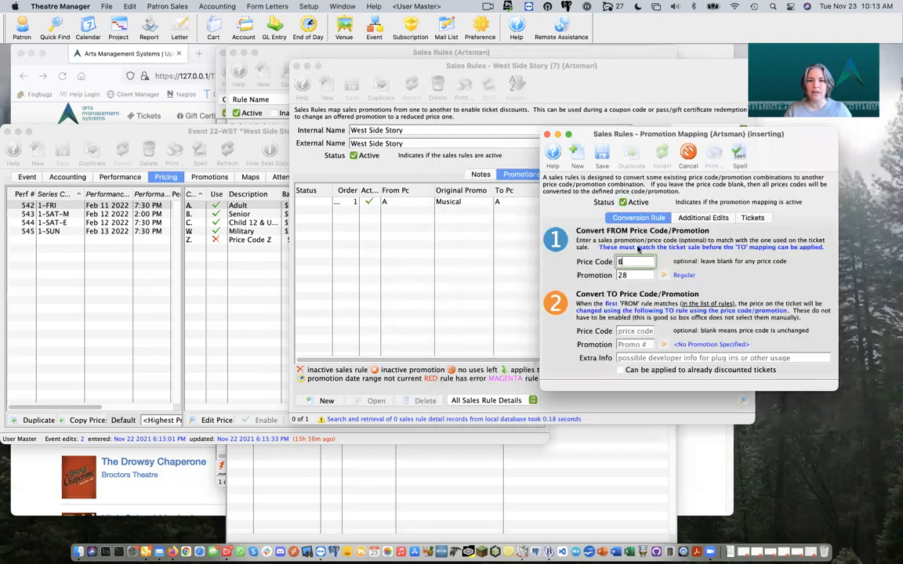
Step: Set its target to price code B with the 30 $5 Off promotion and save
left_click(635, 330)
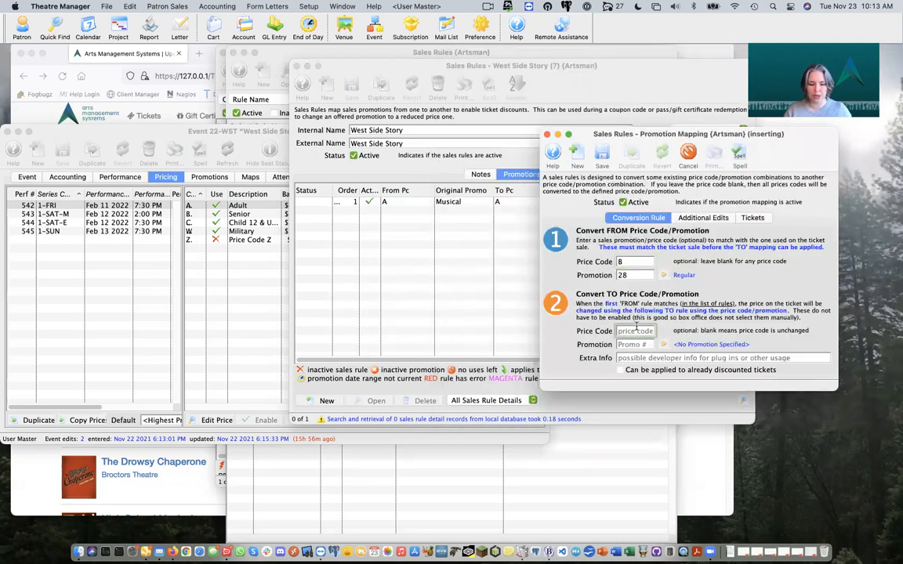
type("B")
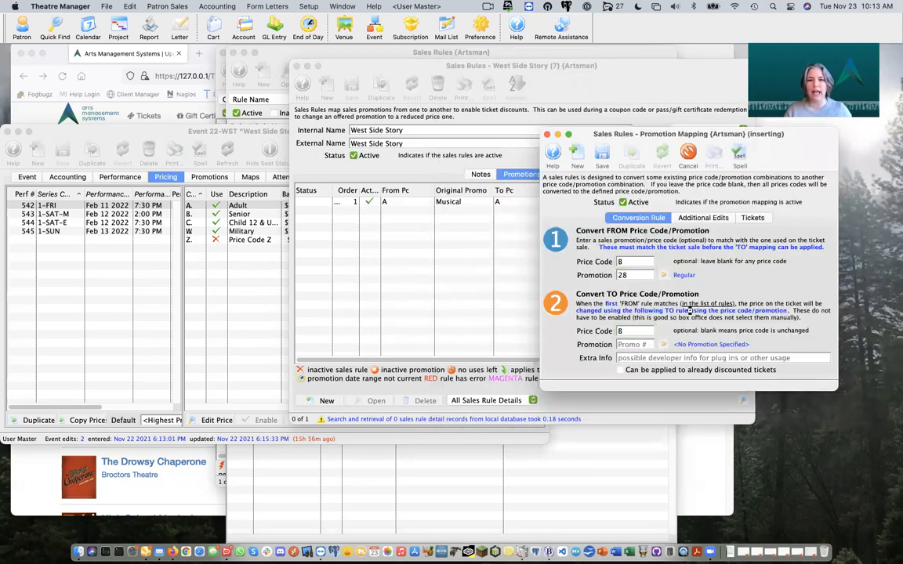
key("Tab")
type("Wes")
key("Return")
double_click(588, 145)
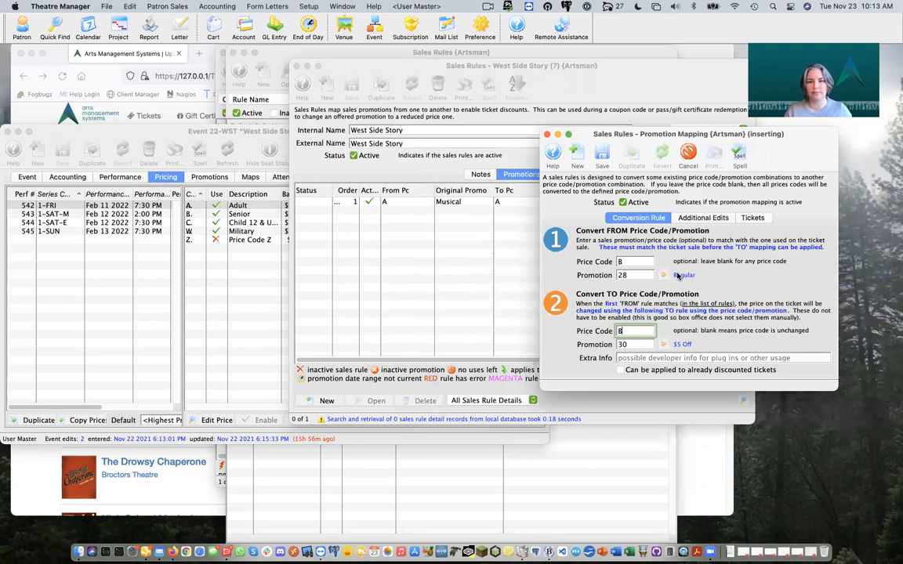
left_click(606, 155)
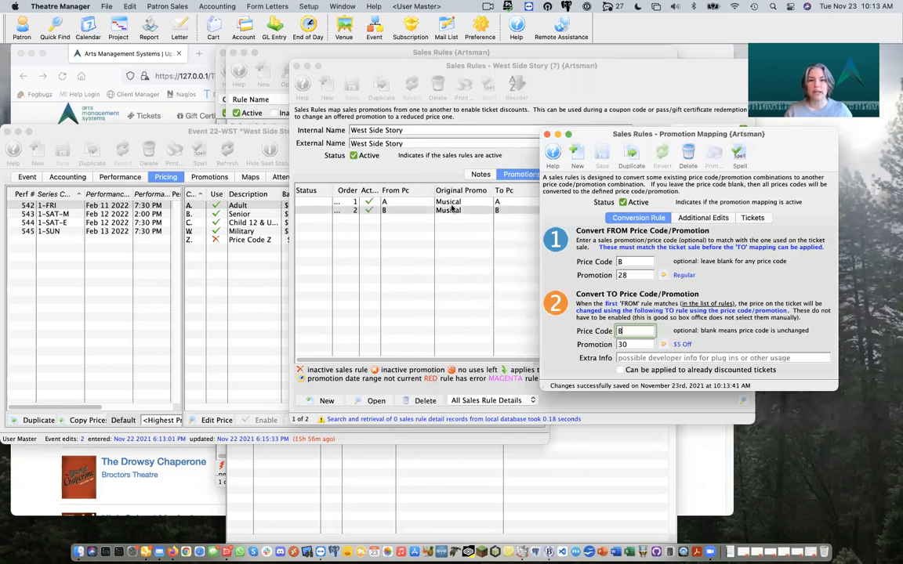
left_click(547, 135)
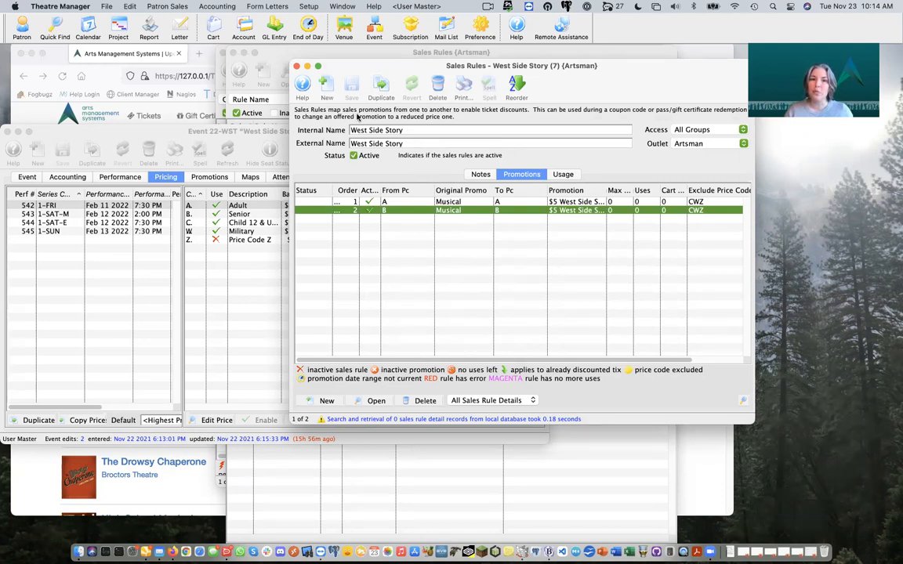
Step: Close the West Side Story sales rule window after reviewing its two mappings
left_click(297, 67)
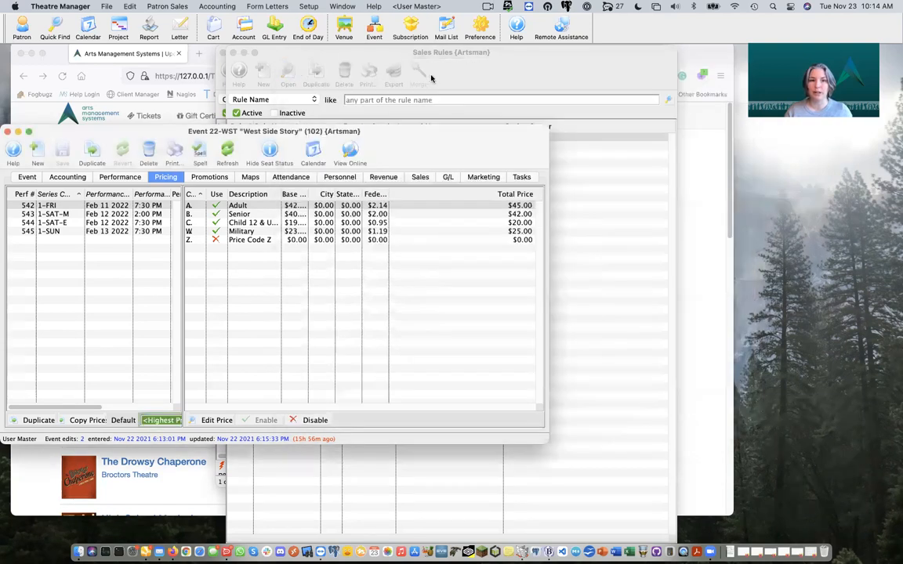
Step: Bring up the Coupon and Pre-Access Codes list from Setup > System Tables
left_click(492, 82)
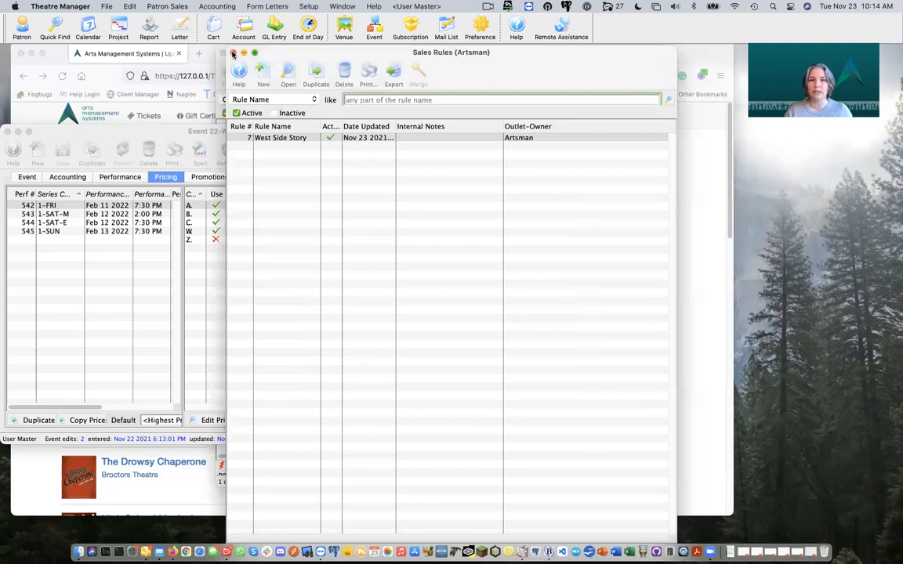
left_click(233, 54)
left_click(473, 74)
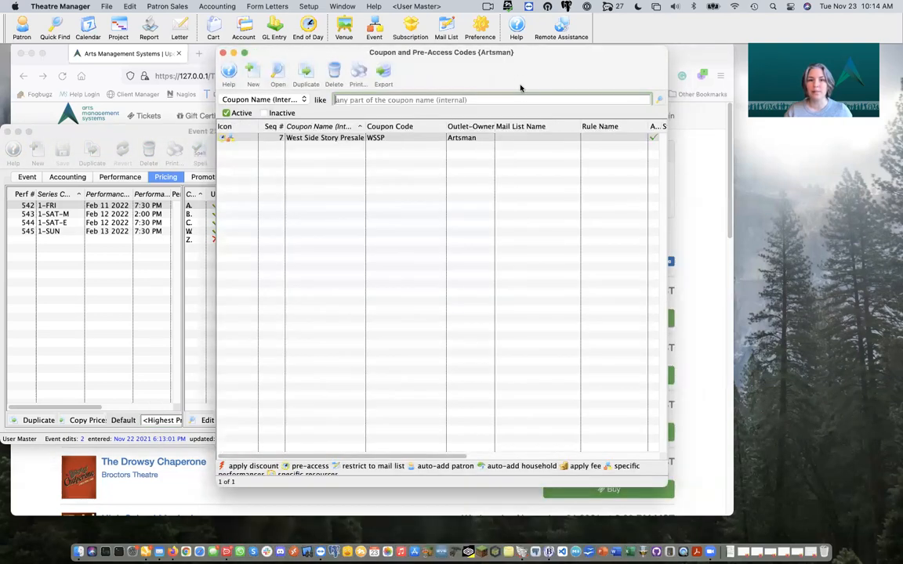
left_click(308, 7)
mouse_move(368, 75)
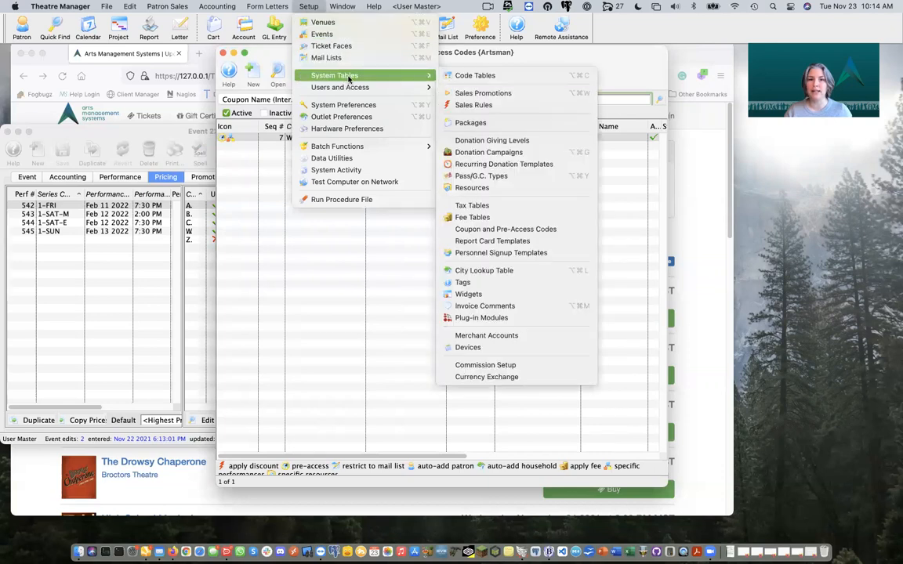
left_click(521, 229)
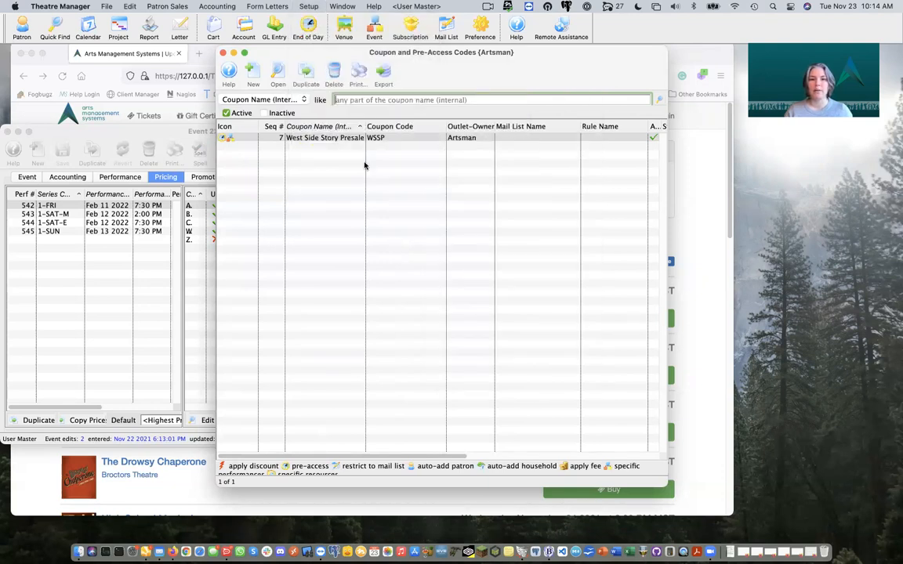
Step: Create active coupon 5WSS, '$5 Dis/Off West Side Story', save it and allow internet presale access
left_click(252, 74)
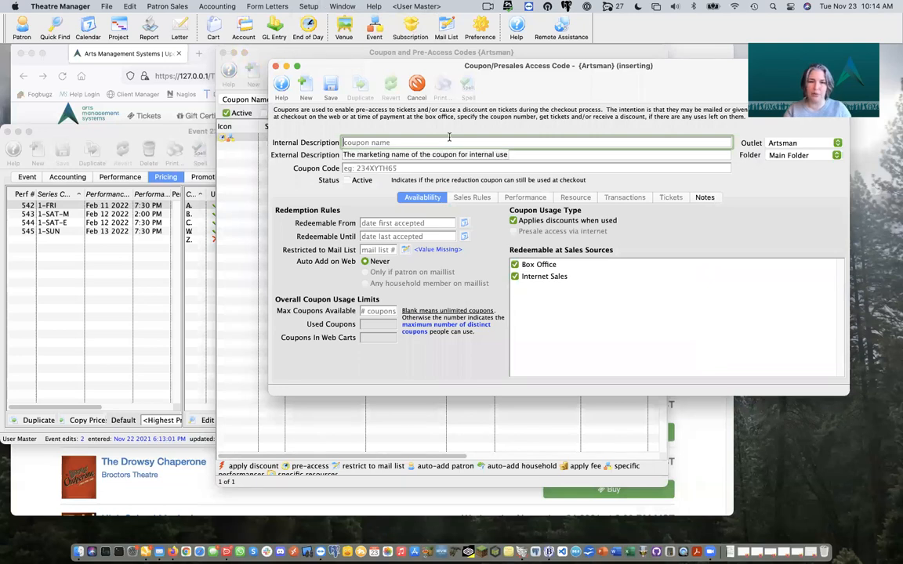
type("$5 Dis")
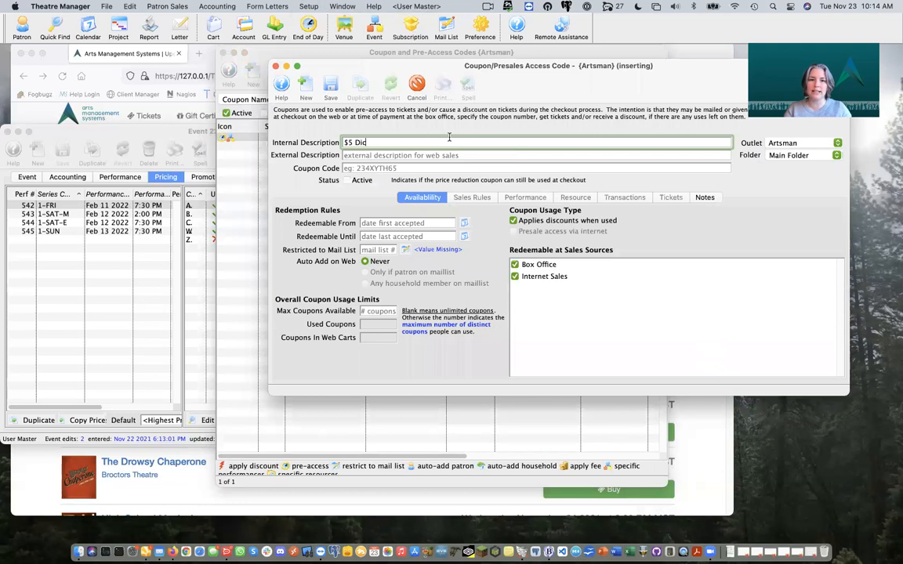
type(" W")
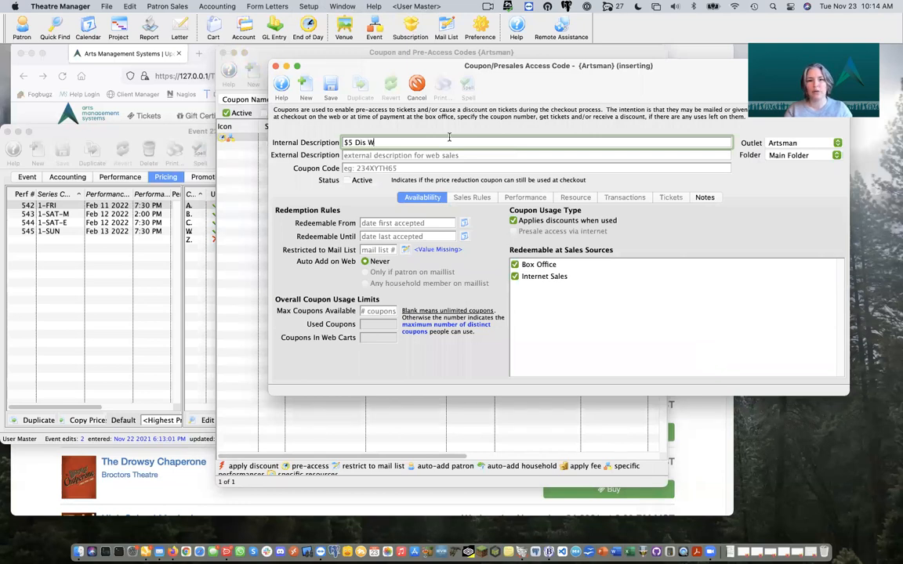
type("est Side")
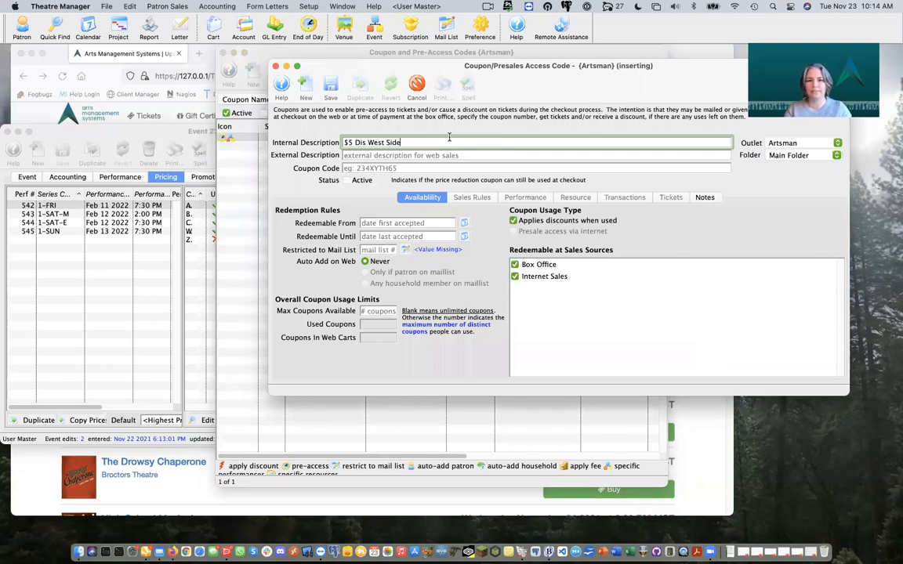
type(" Story")
key("Tab")
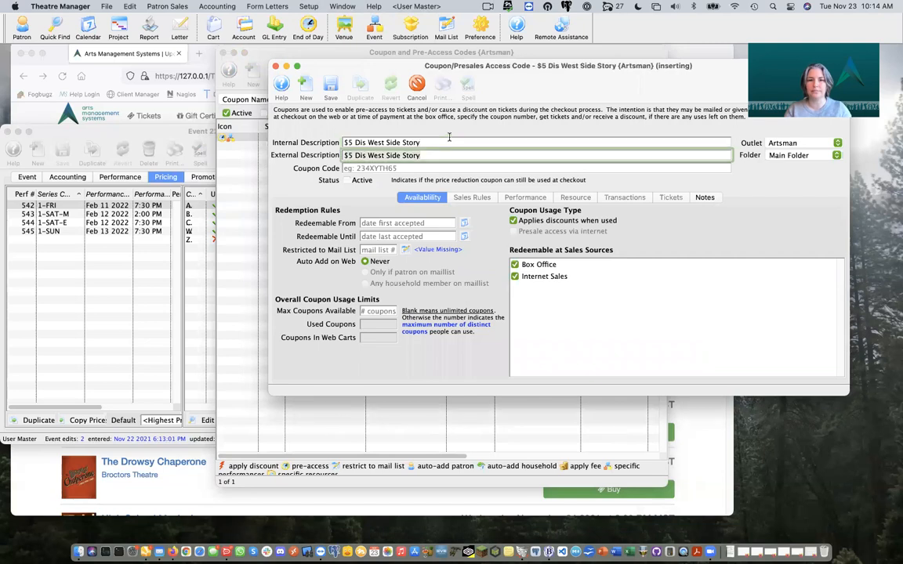
double_click(358, 156)
type("Off")
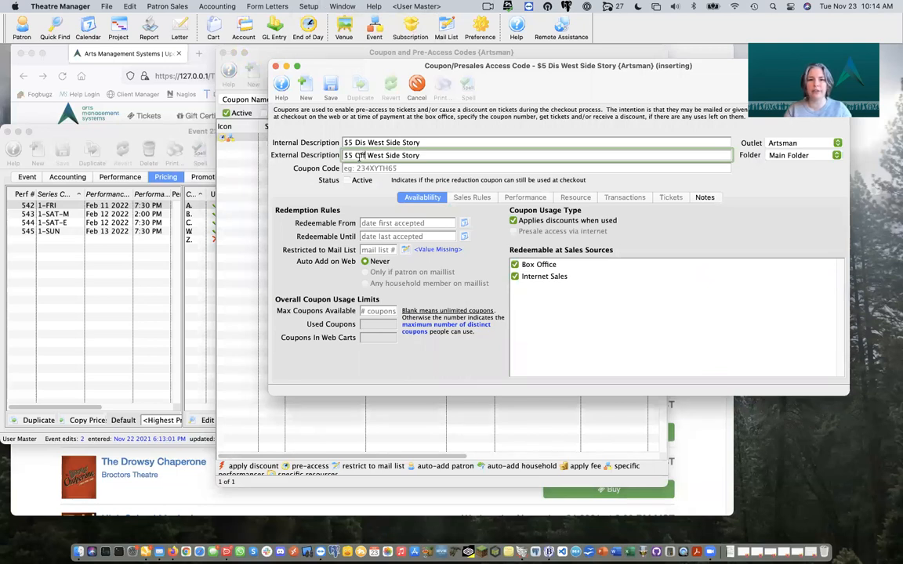
left_click(424, 169)
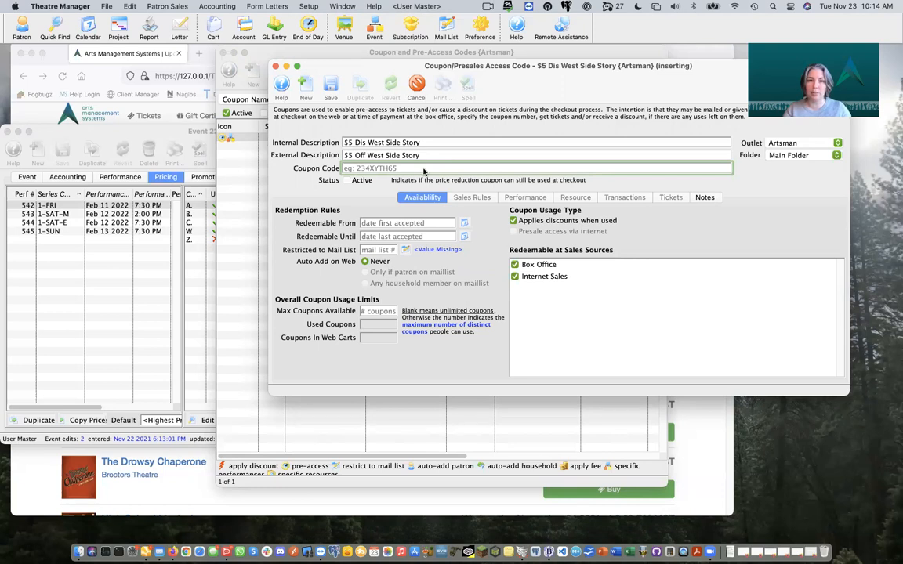
type("5WSS")
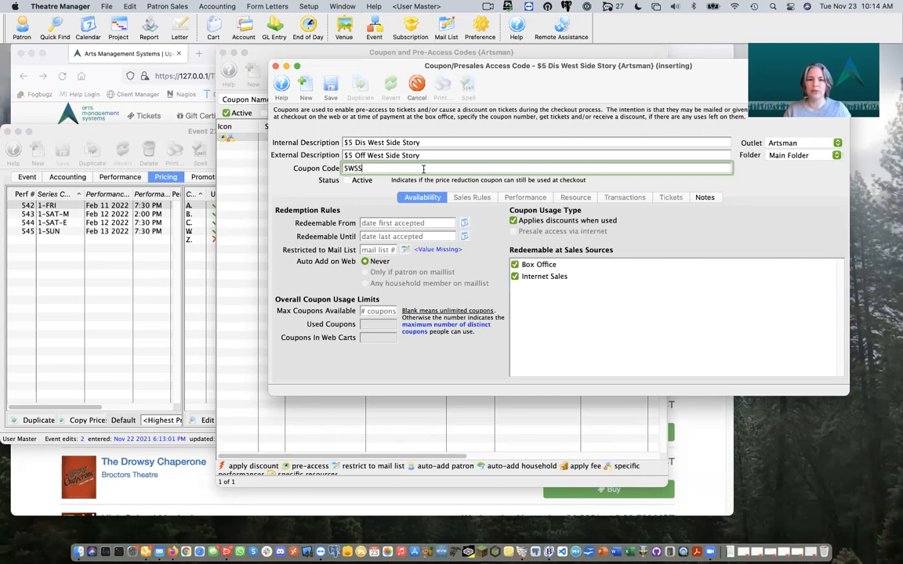
left_click(348, 181)
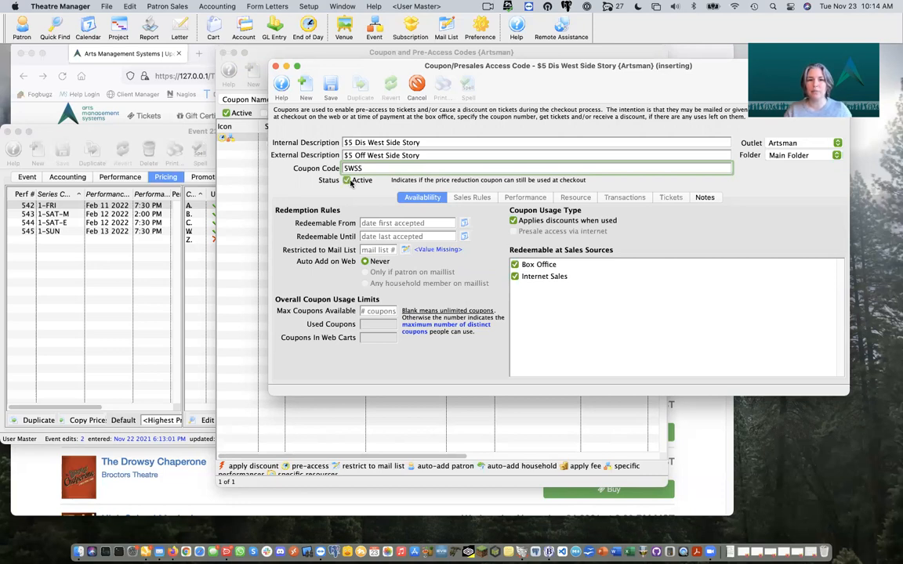
left_click(330, 91)
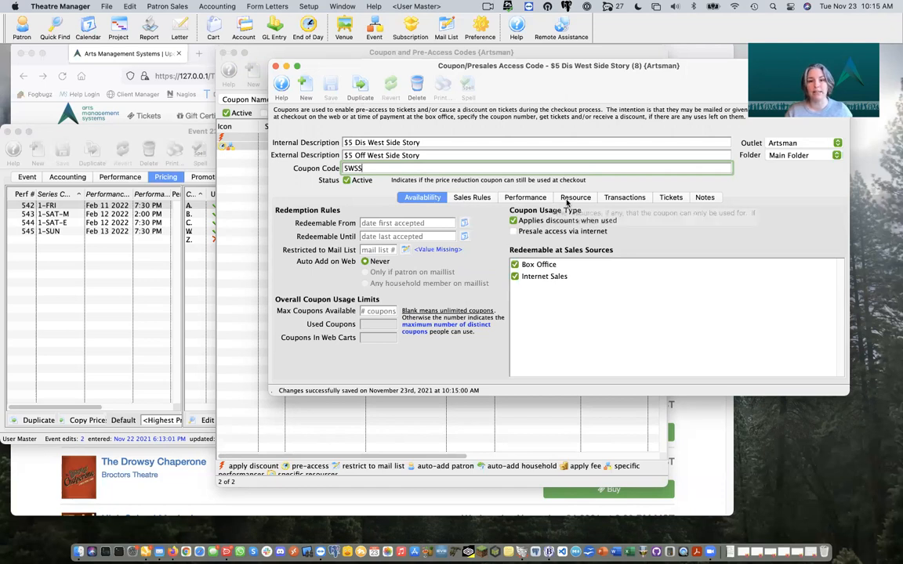
left_click(515, 233)
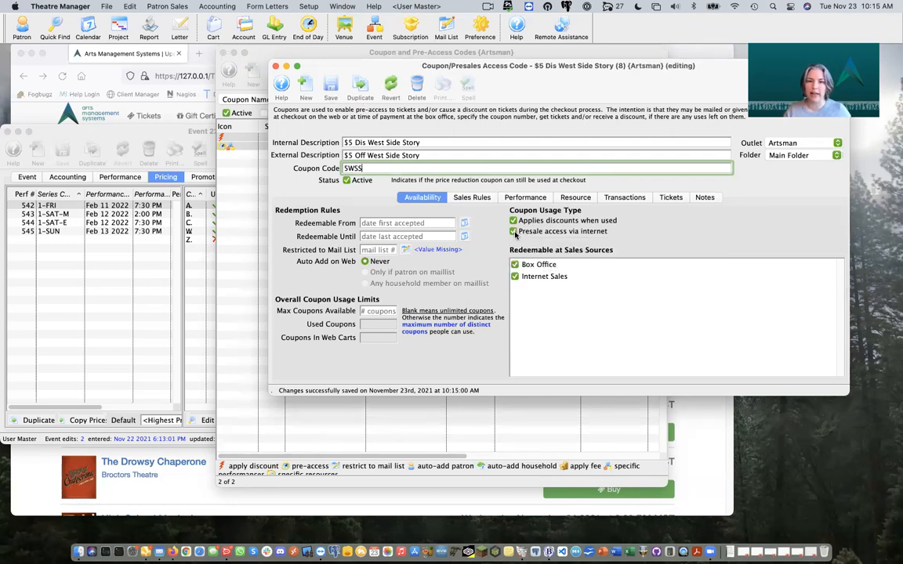
Step: Link the West Side Story sales rule to the coupon
left_click(480, 200)
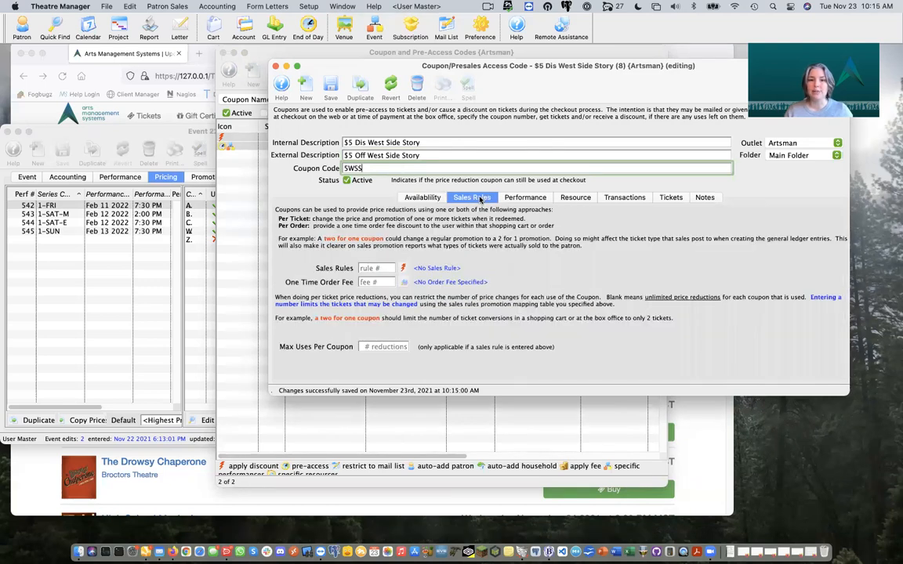
left_click(404, 268)
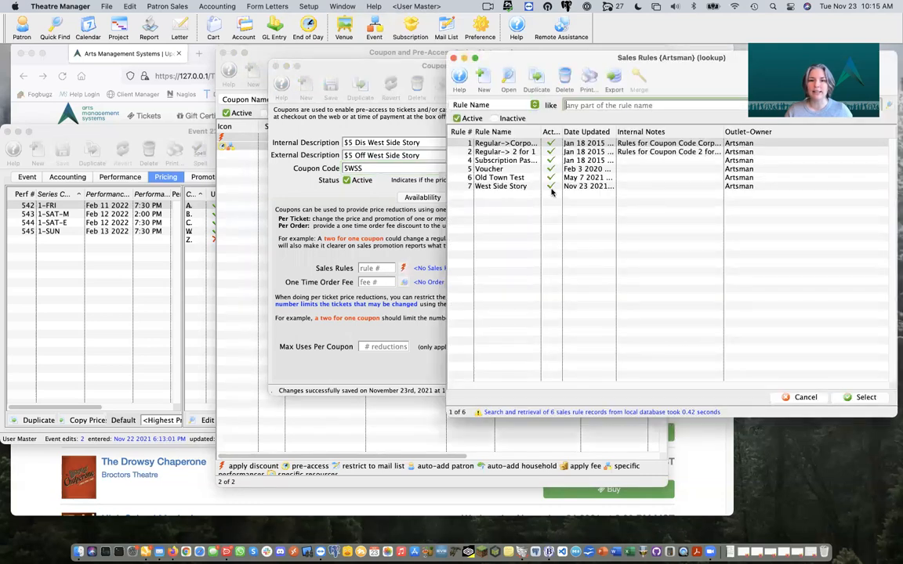
double_click(522, 188)
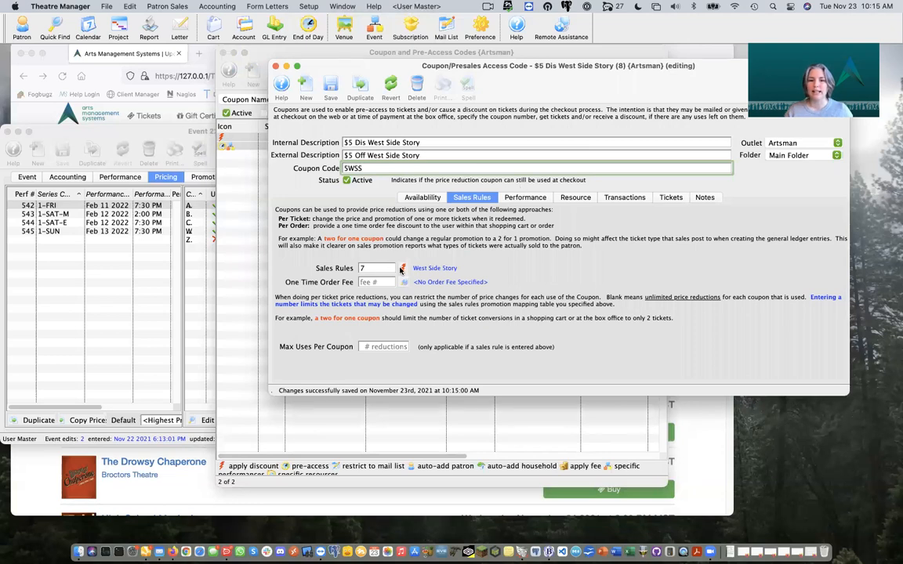
Step: Add performances 542 (Feb 11) and 544 (Feb 12, 7:30 PM) to the coupon and save
left_click(520, 199)
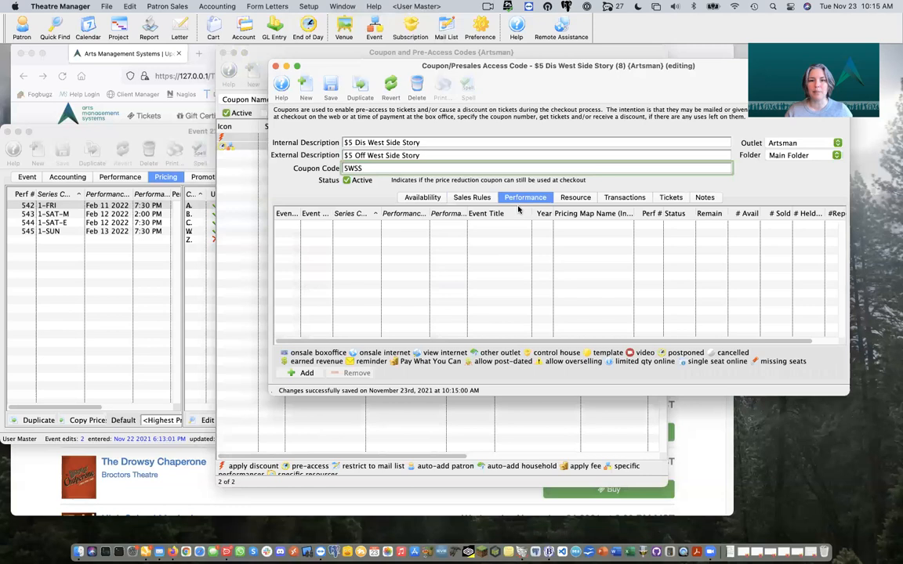
left_click(306, 373)
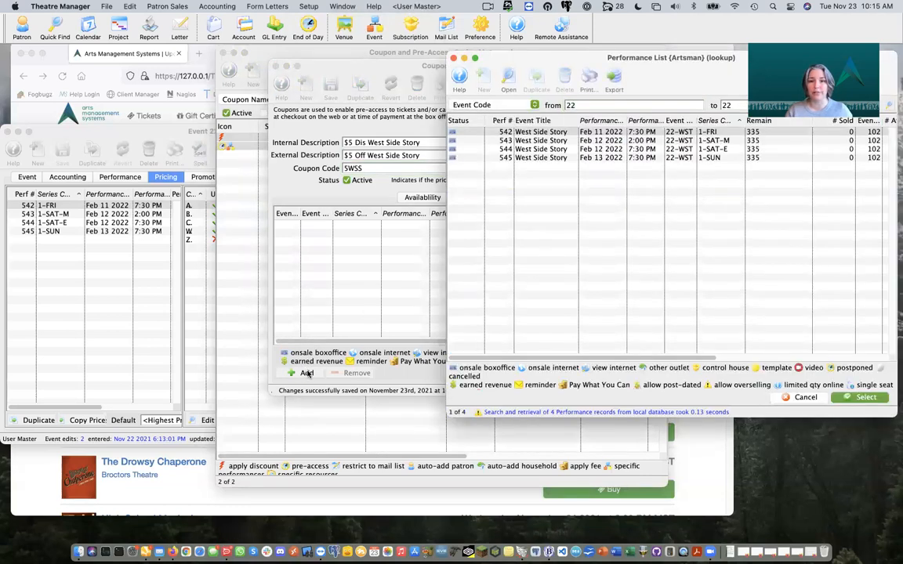
left_click(565, 134)
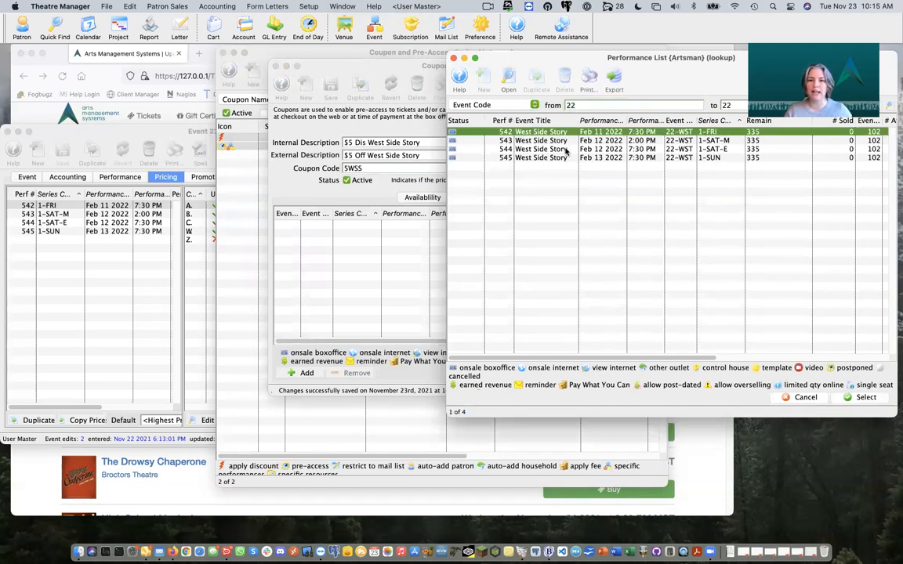
left_click(566, 149, "super")
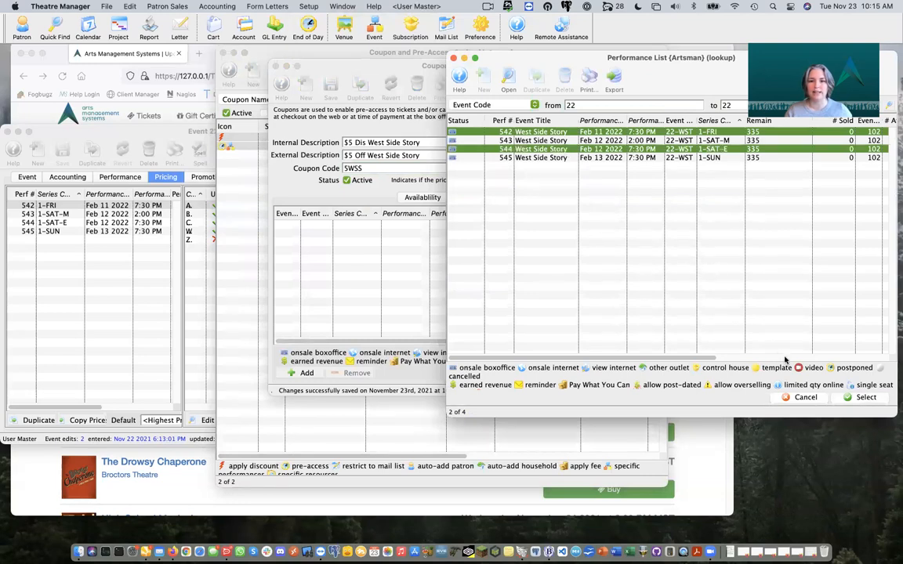
left_click(865, 398)
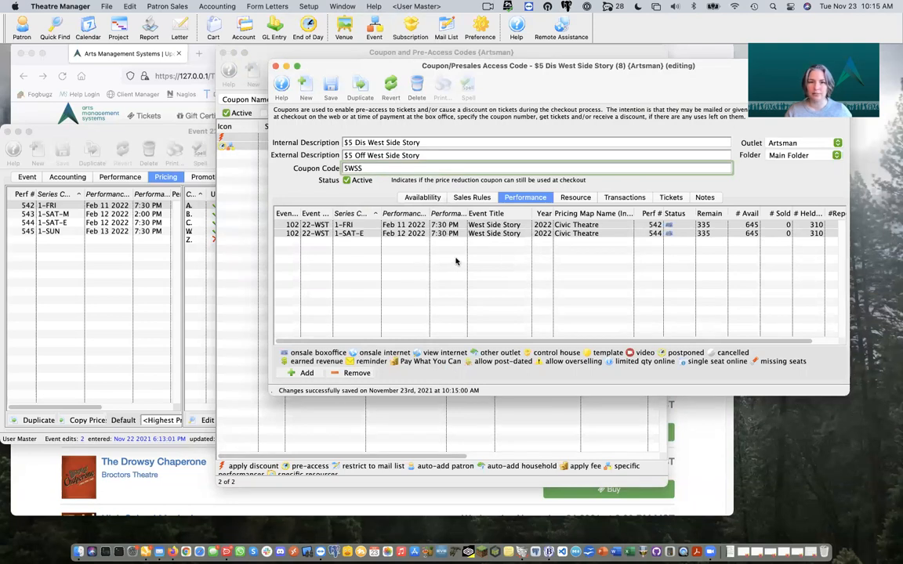
left_click(330, 86)
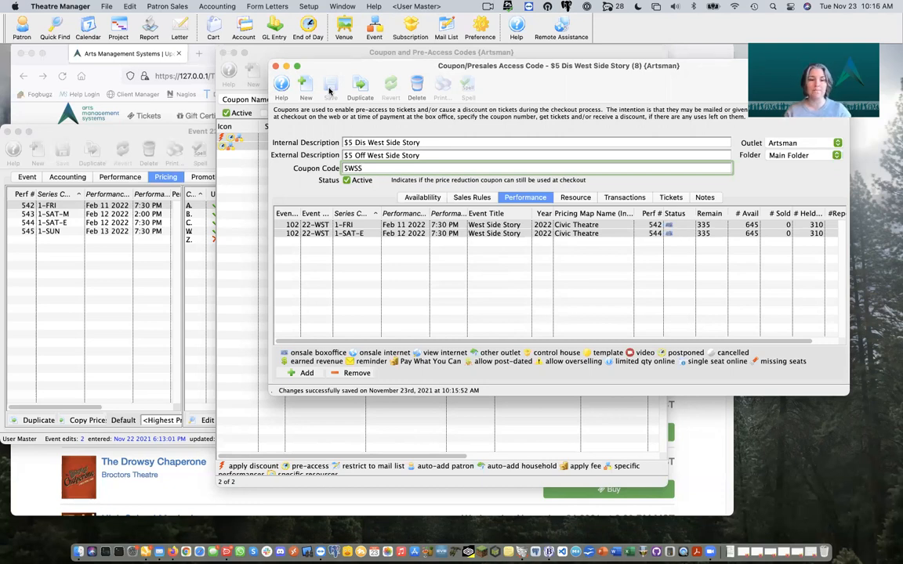
left_click(23, 471)
left_click(190, 234)
type("5")
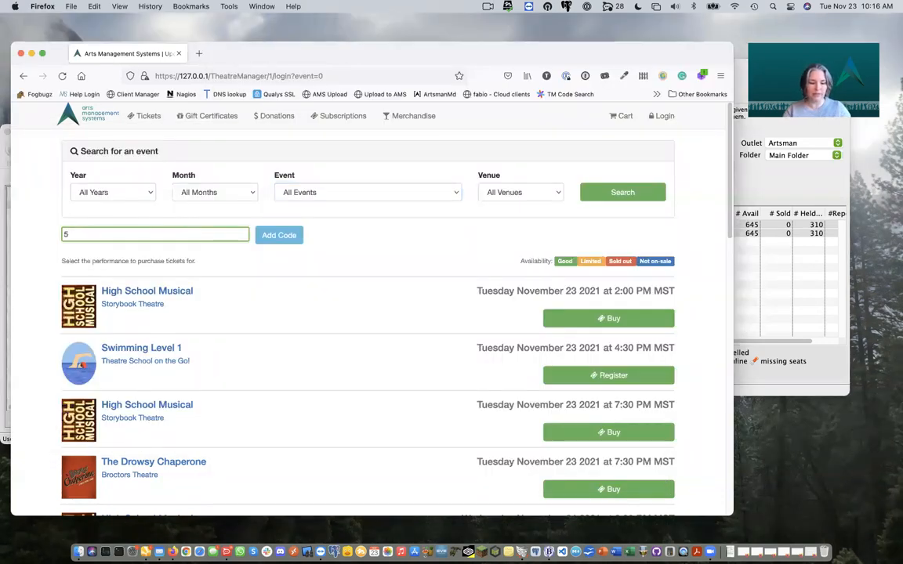
type("wss")
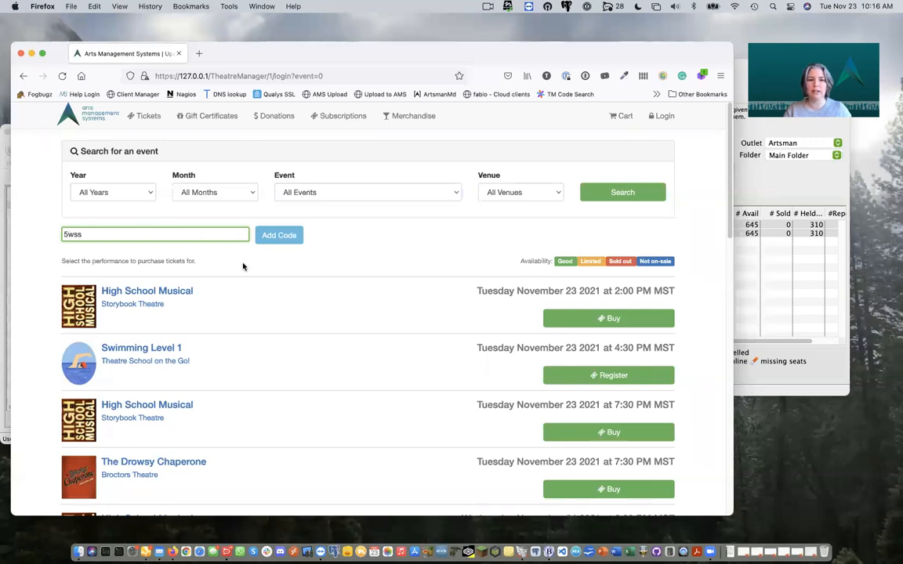
left_click(280, 236)
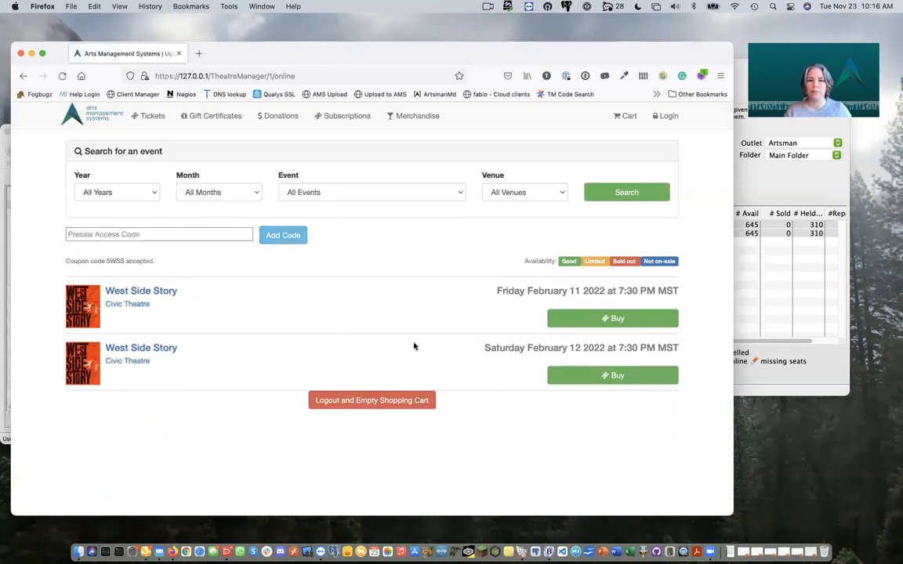
Step: Get four Feb 11 seats, pricing seat 2 as Regular Military and seat 3 as Child
left_click(579, 320)
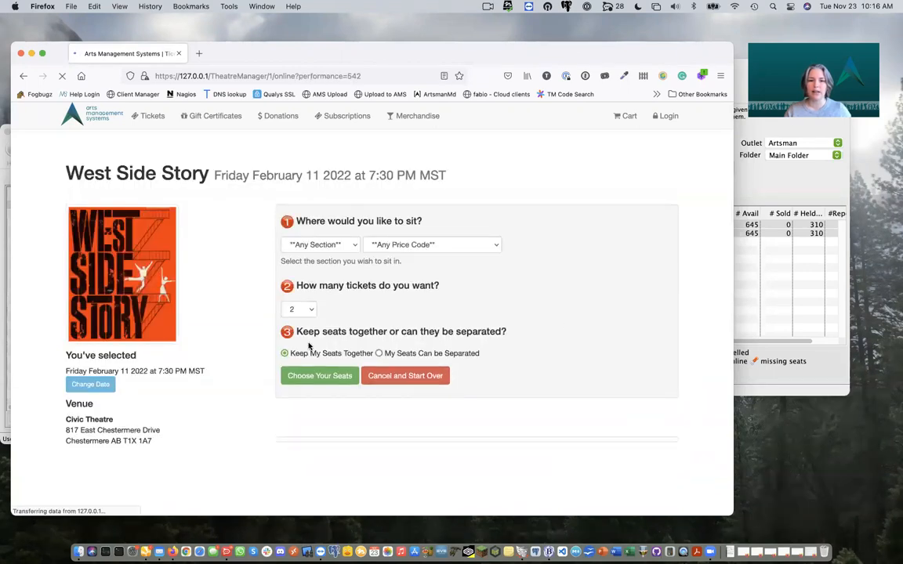
left_click(302, 310)
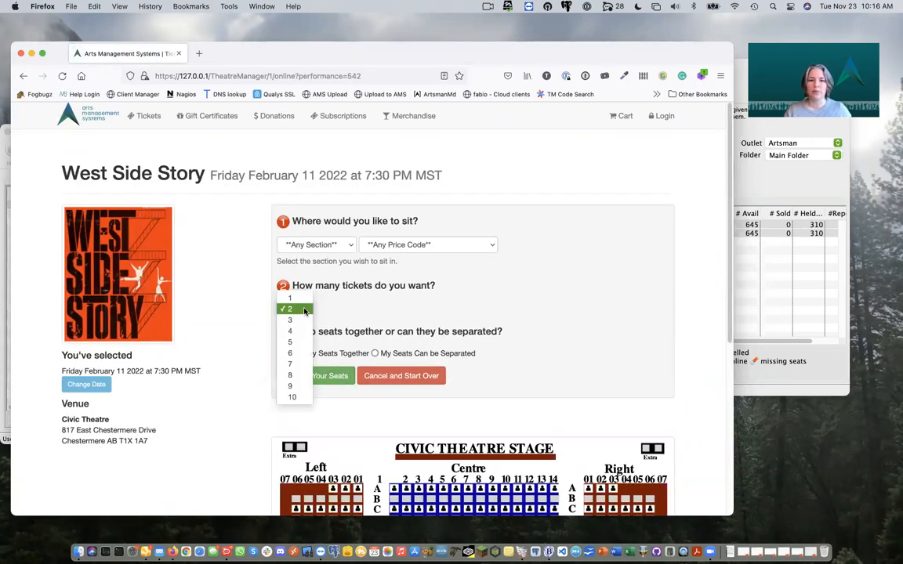
left_click(292, 330)
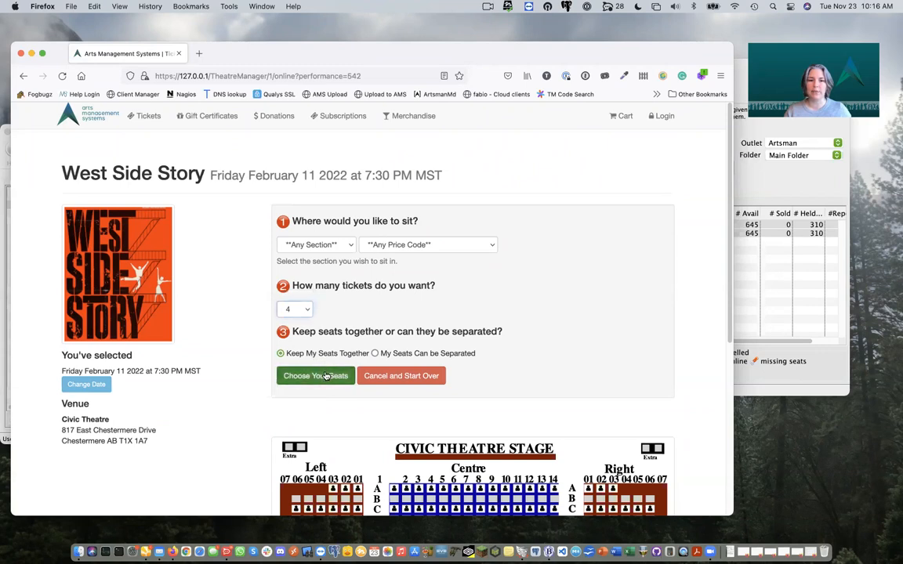
left_click(326, 376)
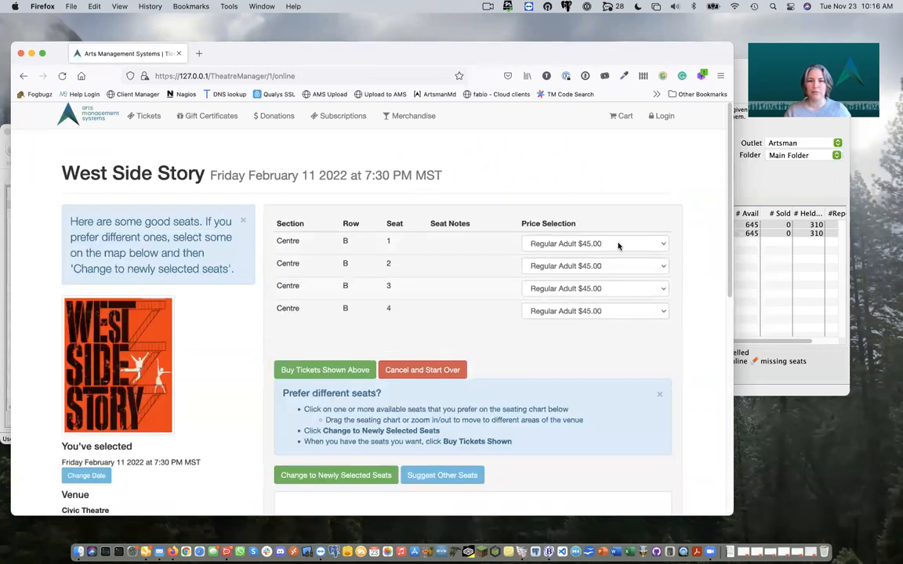
left_click(655, 266)
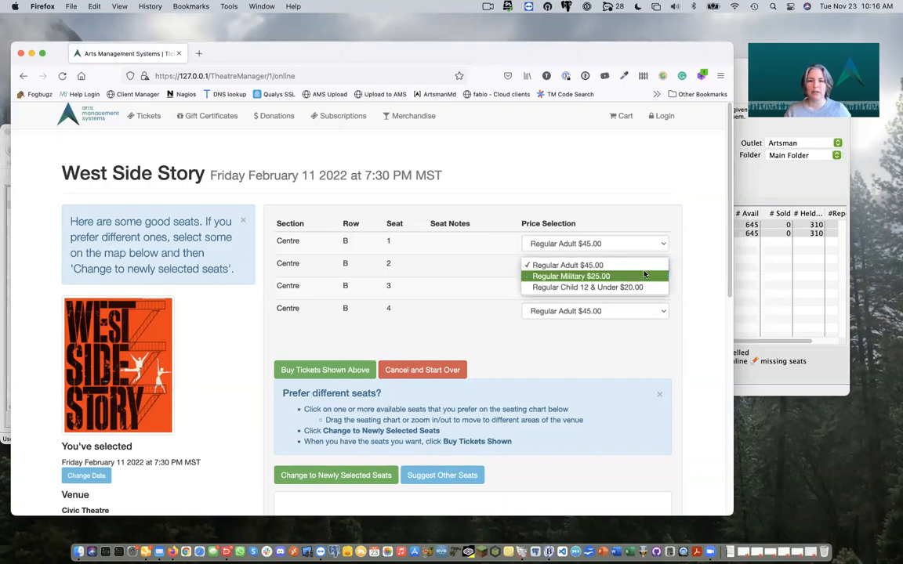
left_click(644, 276)
left_click(636, 288)
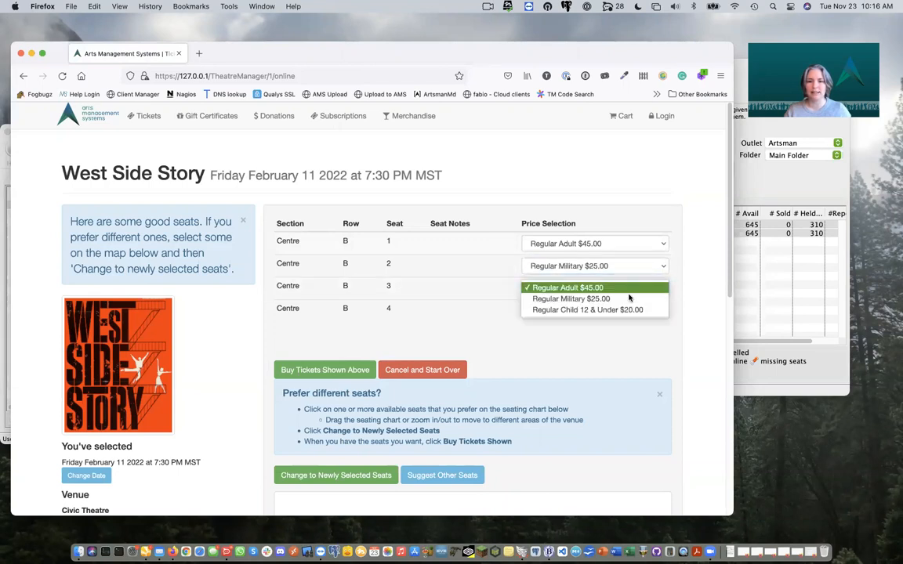
left_click(618, 311)
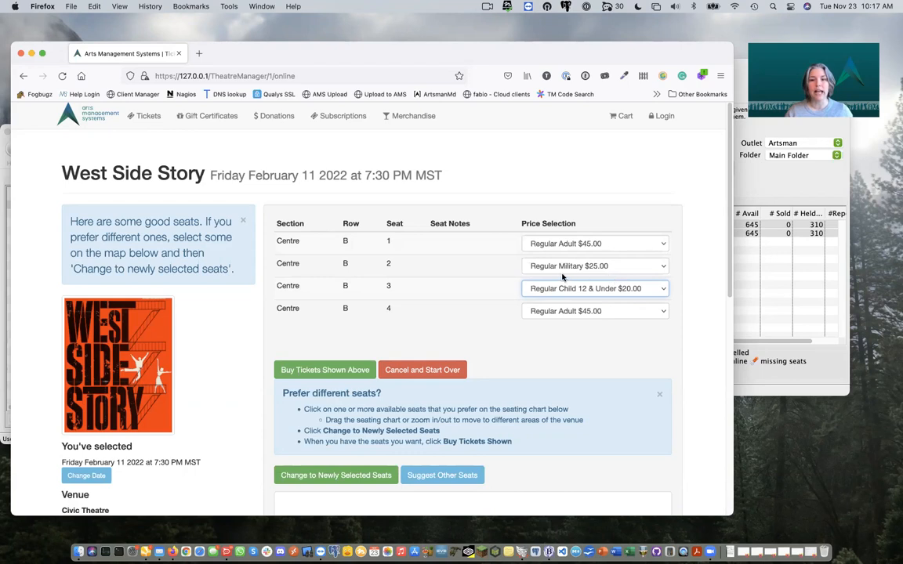
Step: Hold the four seats in cart #271 ($126.60, adults at $39.75), then minimize Firefox
left_click(347, 373)
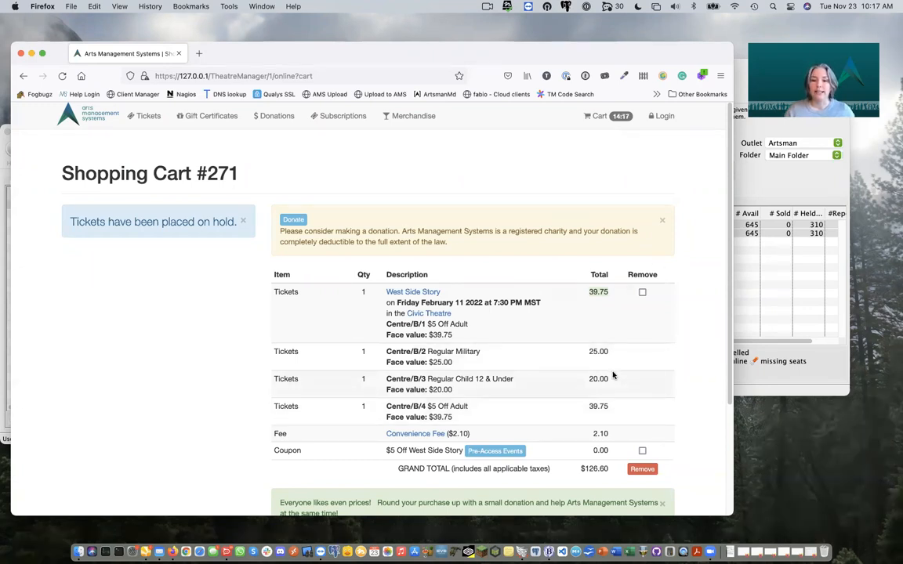
left_click(30, 54)
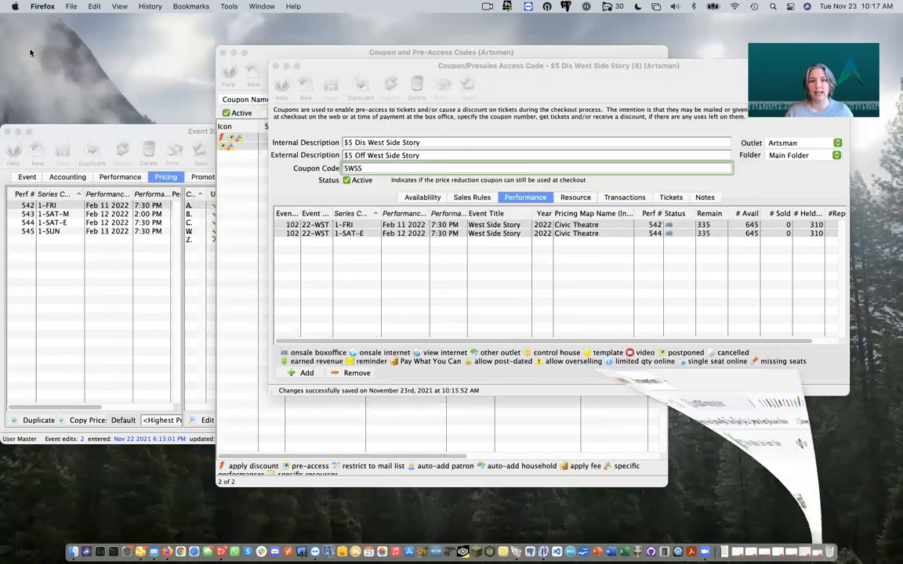
Step: Return to the $5 Dis West Side Story coupon and show its Availability settings
left_click(437, 200)
left_click(435, 199)
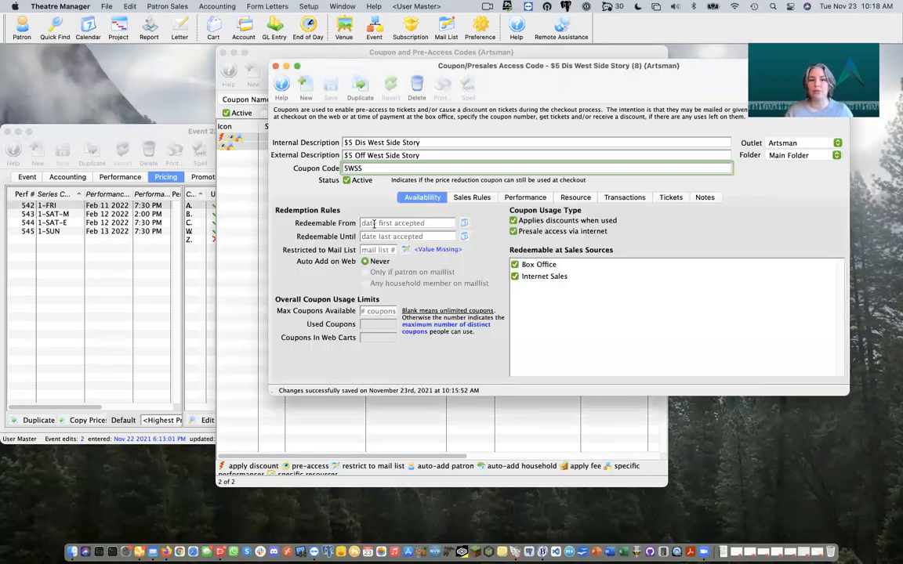
mouse_move(393, 238)
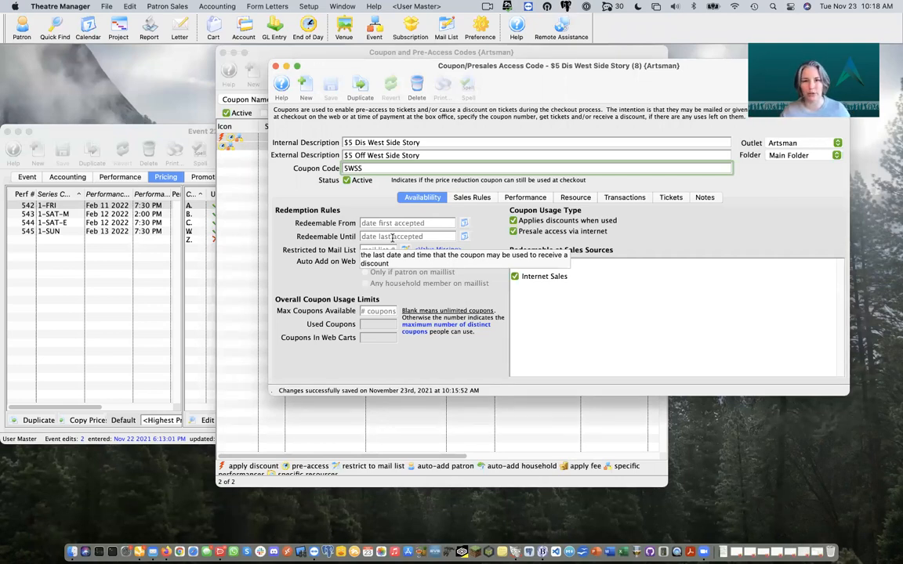
Step: Set the coupon's Redeemable From to Nov 23 2021 at 10:00 am
left_click(464, 223)
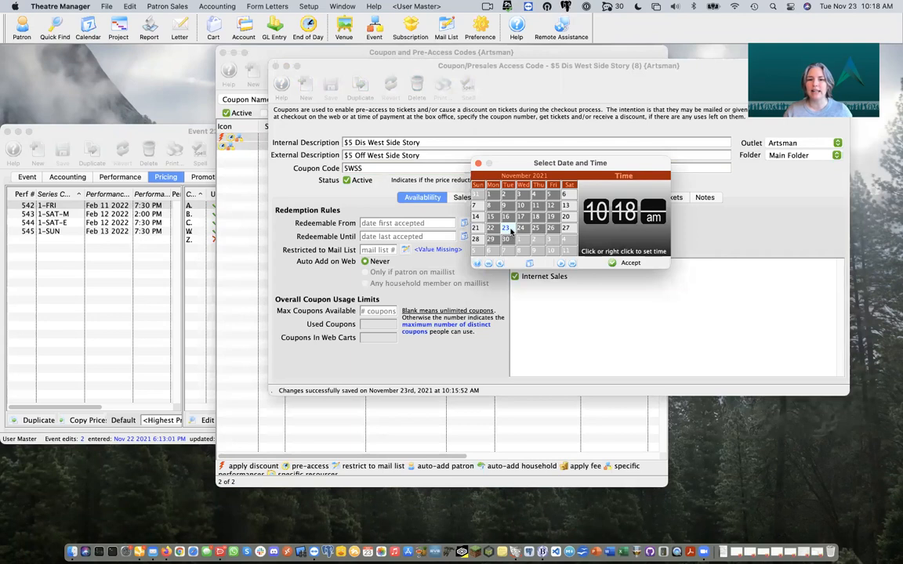
left_click(621, 216)
left_click(636, 214)
left_click(631, 210)
left_click(630, 210)
left_click(631, 210)
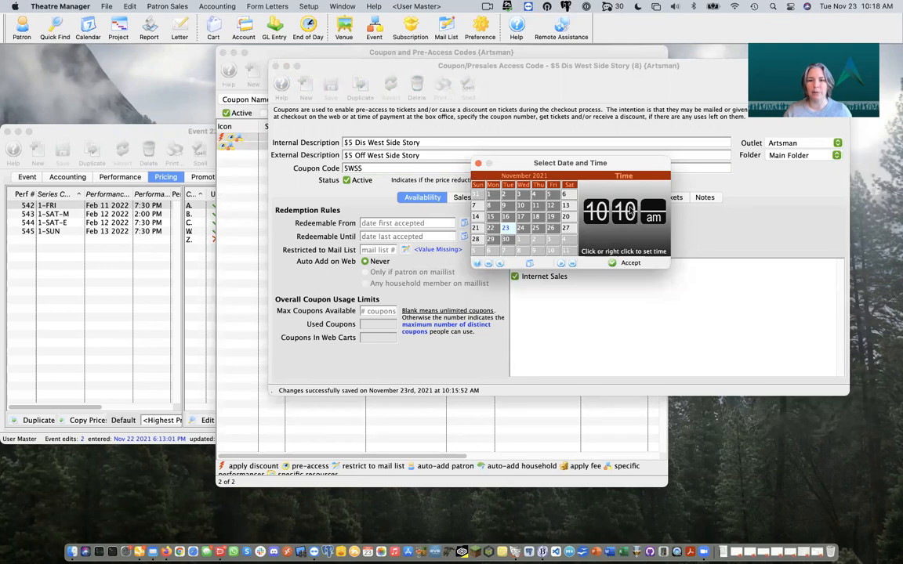
left_click(621, 217)
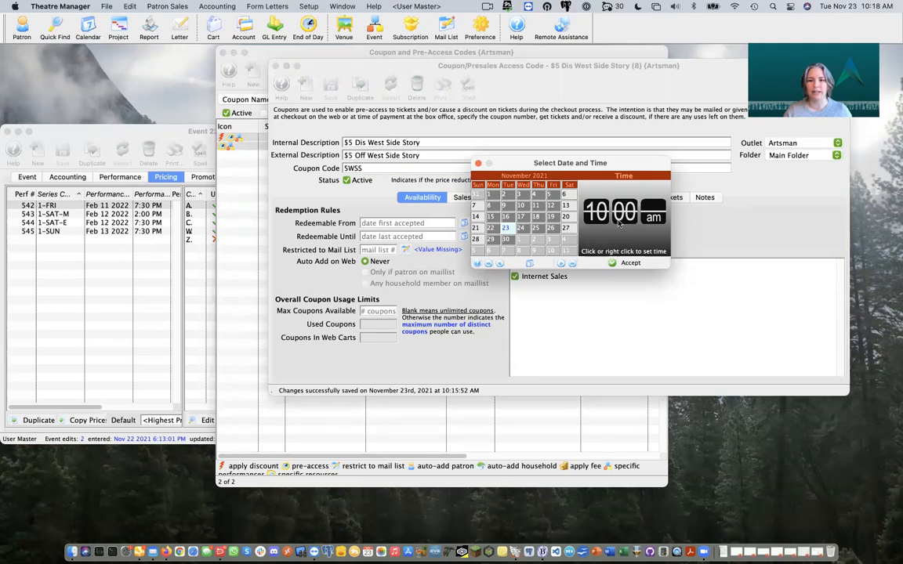
left_click(616, 265)
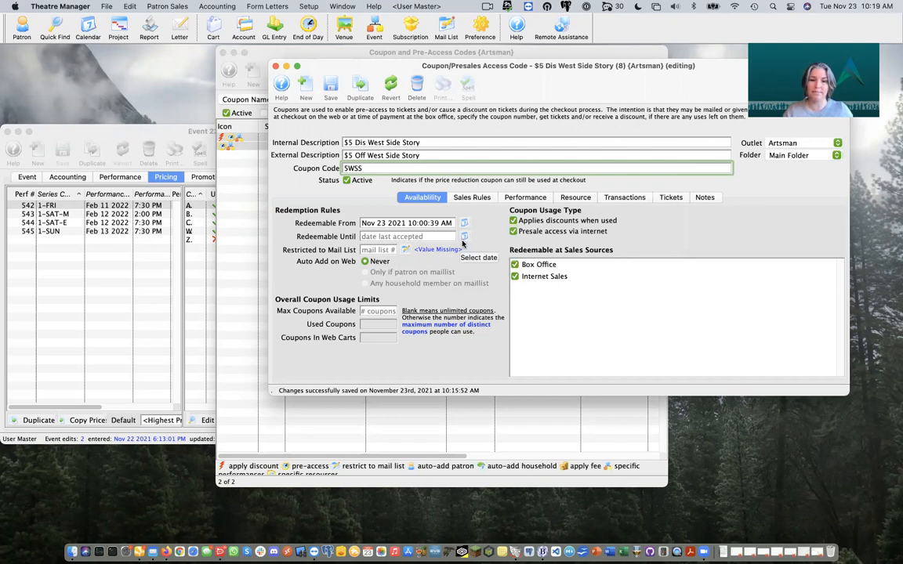
left_click(384, 251)
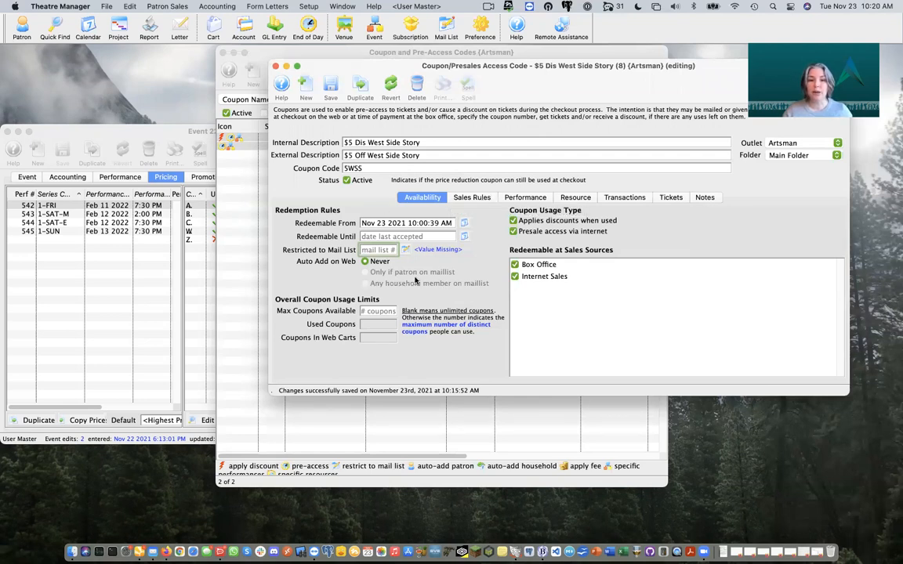
left_click(388, 314)
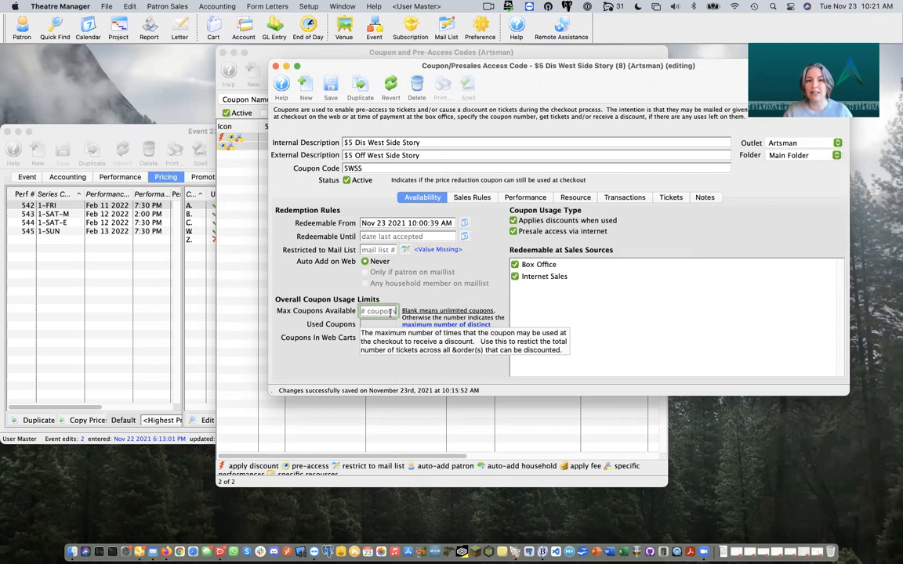
left_click(482, 199)
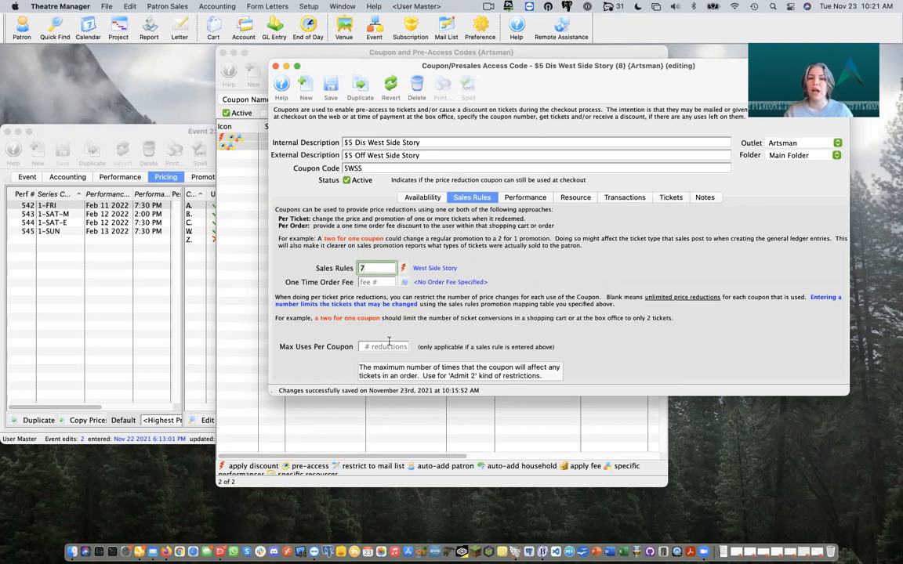
Step: Check the One Time Order Fee option in the coupon's rule 7 Sales Rules
left_click(375, 284)
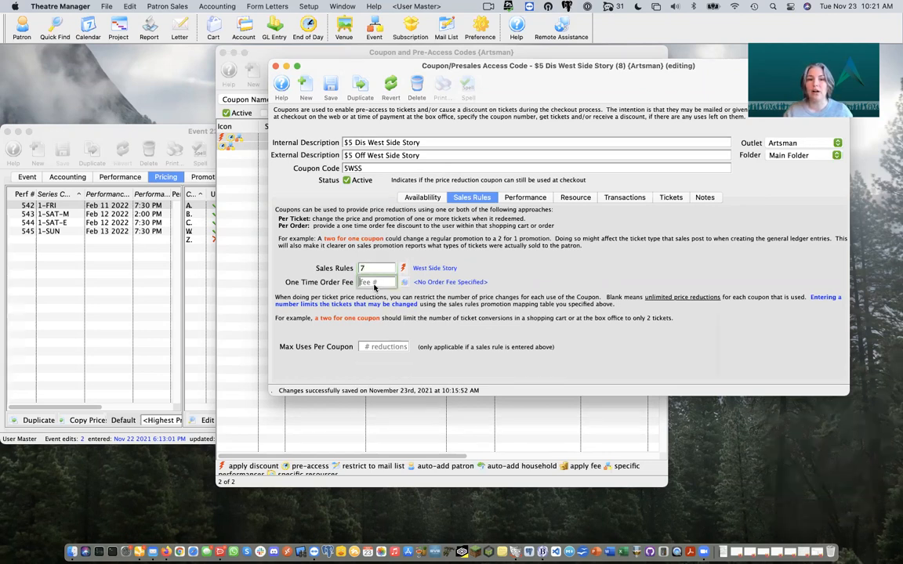